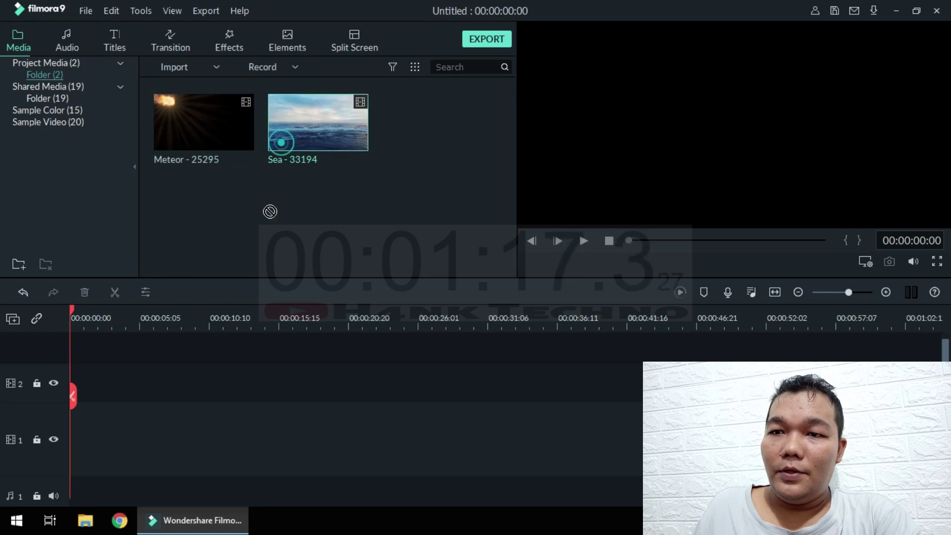
# - Place the Sea - 33194 clip on video track 1 and preview it
pyautogui.moveTo(270, 212); pyautogui.dragTo(74, 432)
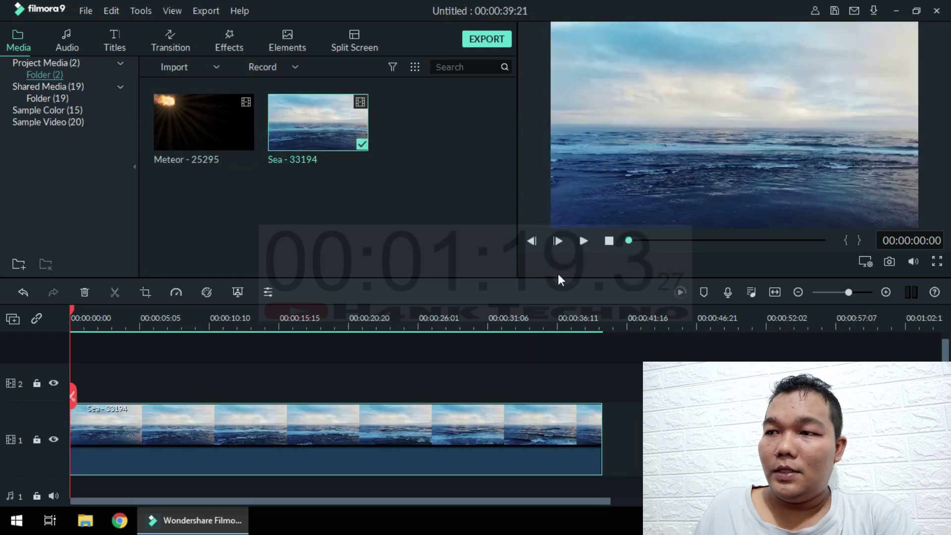
pyautogui.click(583, 243)
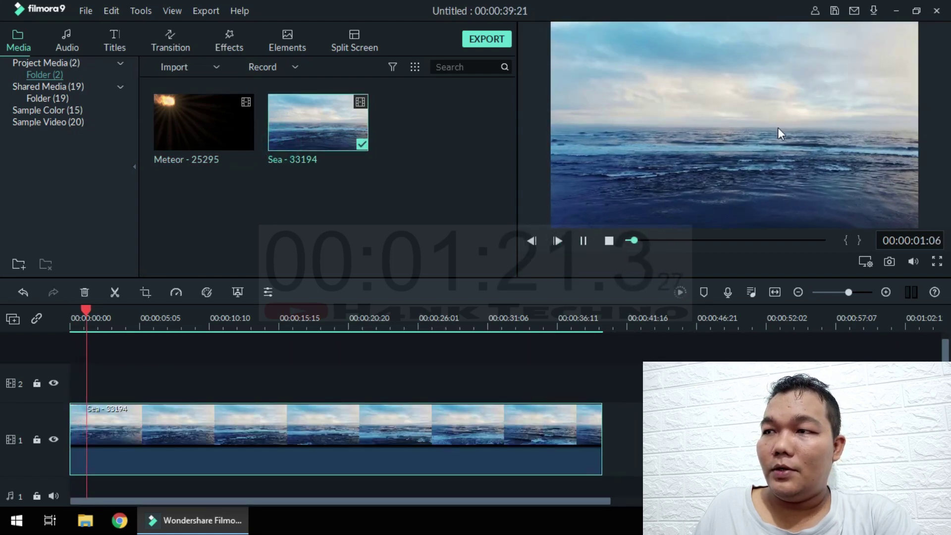
pyautogui.click(579, 242)
# - Put the Meteor clip at the start of track 2 and play both clips from the beginning
pyautogui.moveTo(180, 149); pyautogui.dragTo(79, 379)
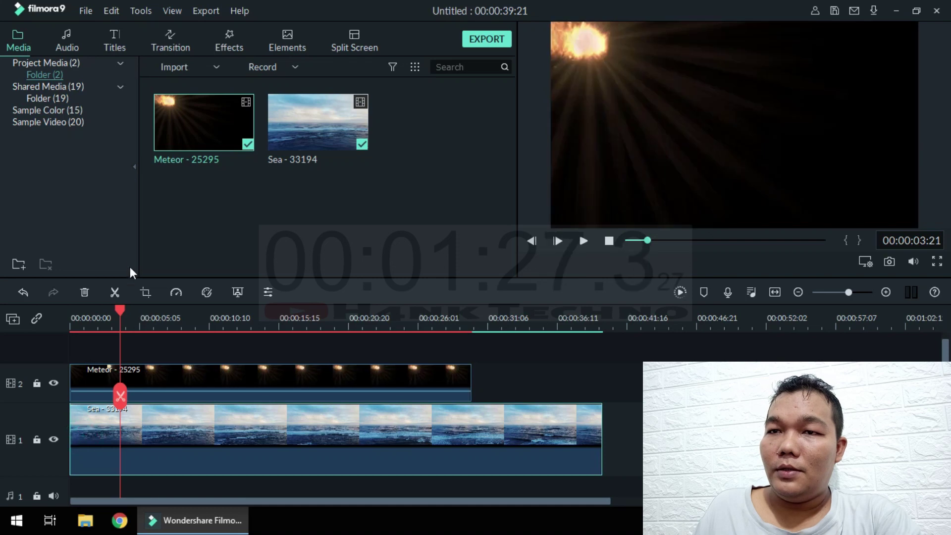
pyautogui.moveTo(120, 310); pyautogui.dragTo(69, 327)
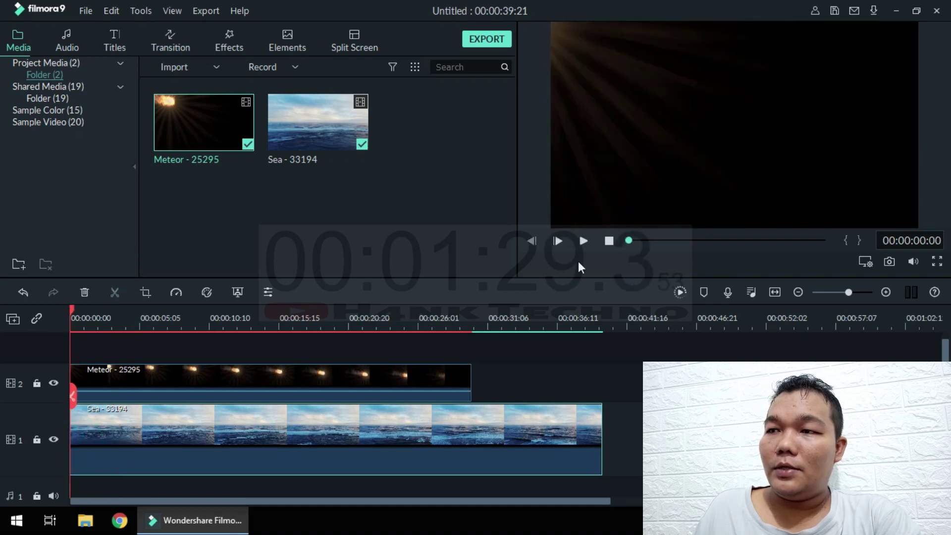
pyautogui.click(584, 245)
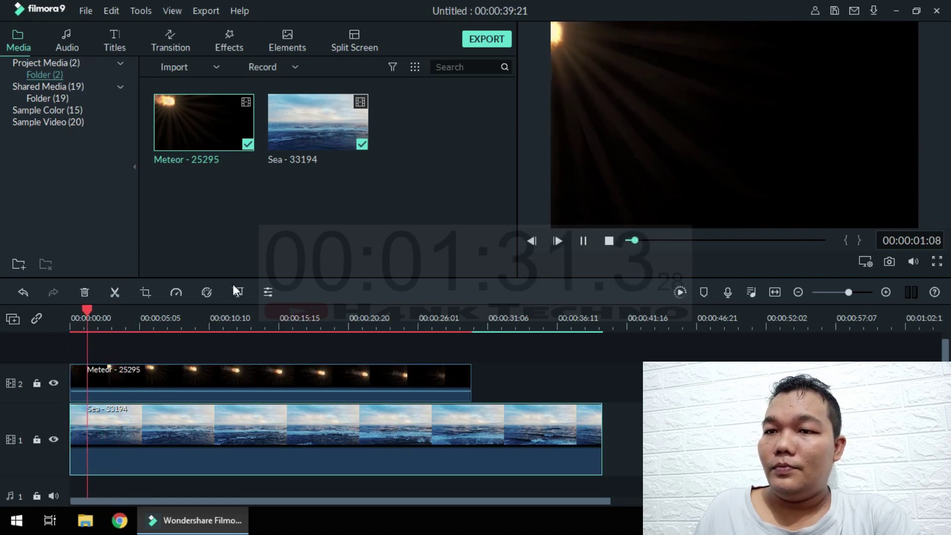
# - Stop playback and drag the Meteor clip off the timeline, leaving Sea alone on track 1
pyautogui.click(311, 377)
pyautogui.click(583, 241)
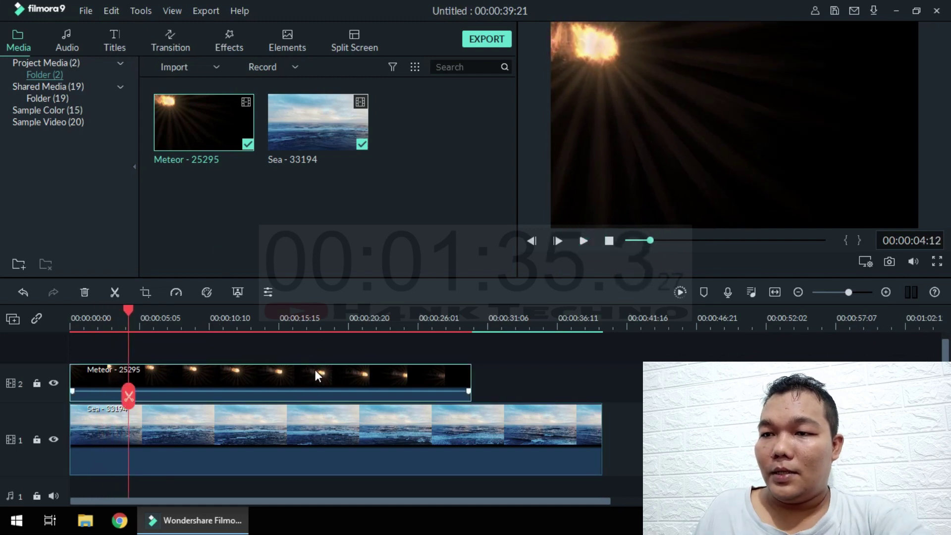
pyautogui.moveTo(306, 392)
pyautogui.mouseDown()
pyautogui.moveTo(351, 222)
pyautogui.moveTo(213, 369)
pyautogui.mouseUp()
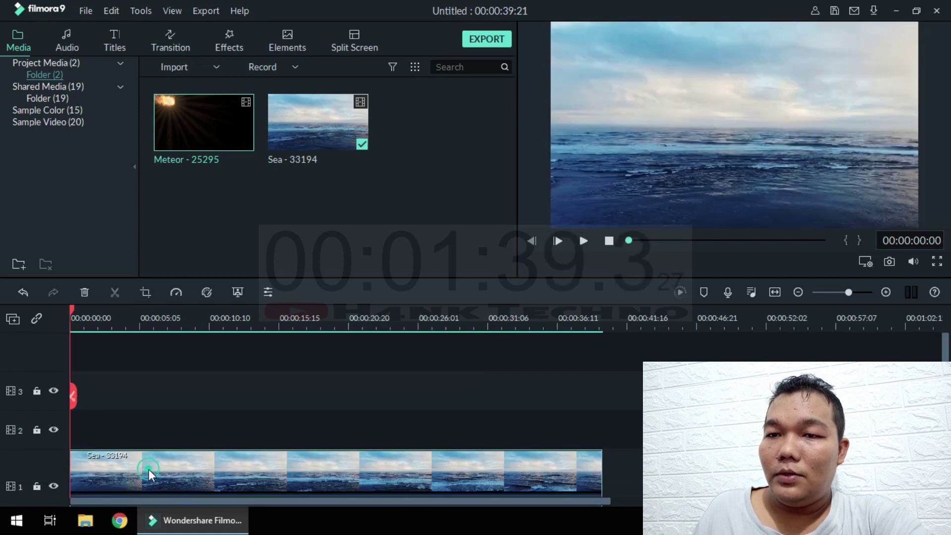
# - Move the Sea clip up to track 3 and play it, pausing at 00:00:10:08
pyautogui.moveTo(148, 471); pyautogui.dragTo(191, 402)
pyautogui.click(242, 437)
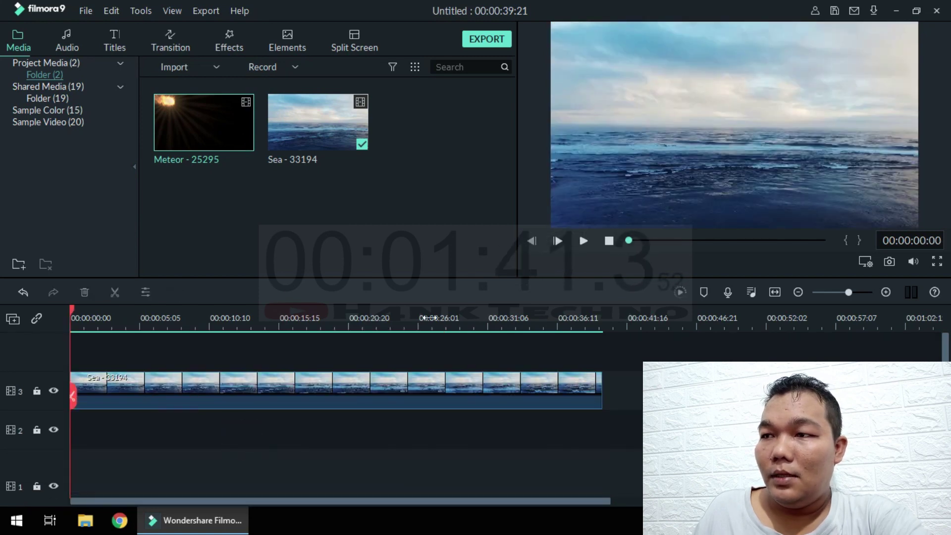
pyautogui.click(585, 241)
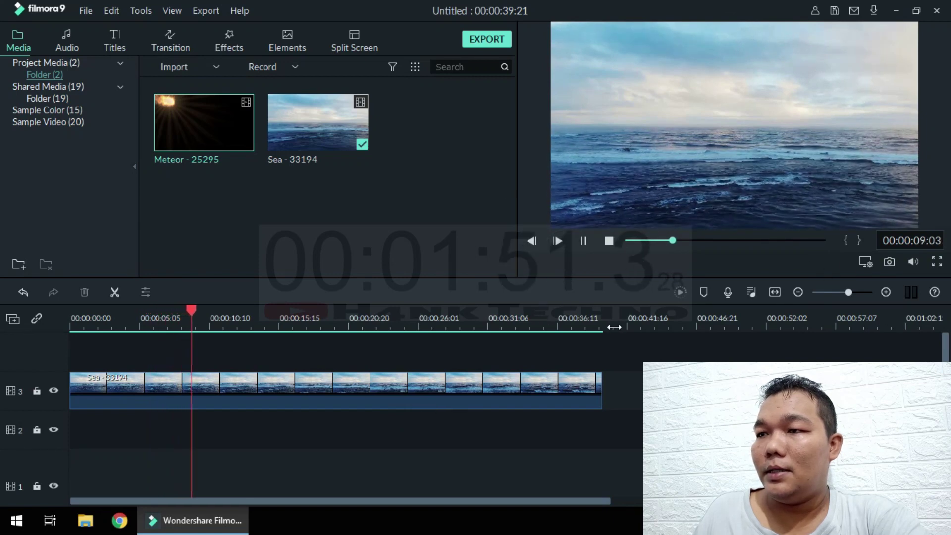
pyautogui.click(590, 242)
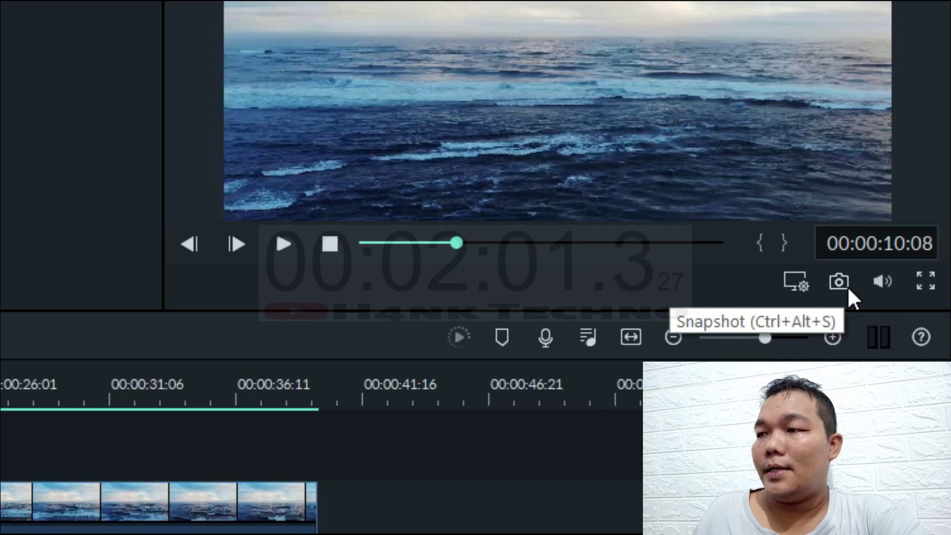
# - Capture a Snapshot_5 still of the current frame and view its properties
pyautogui.click(848, 290)
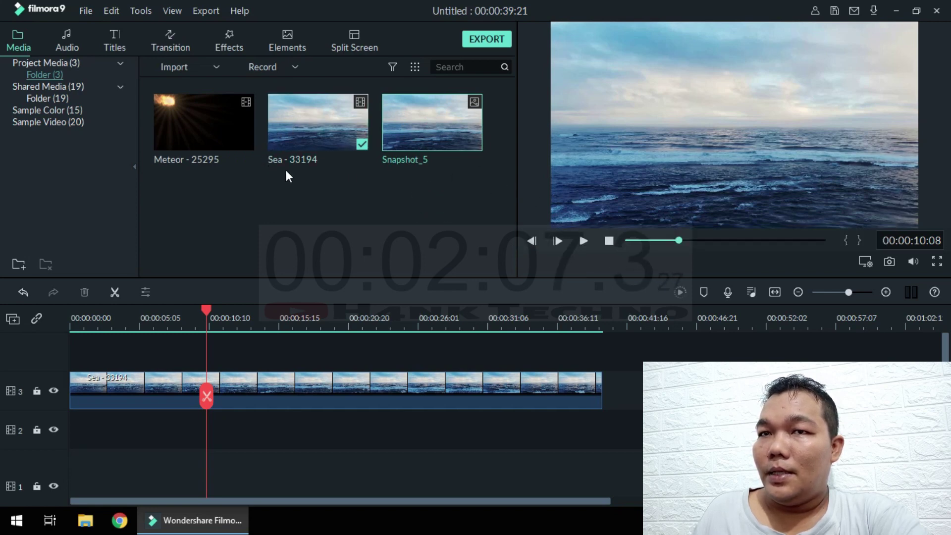
pyautogui.rightClick(415, 139)
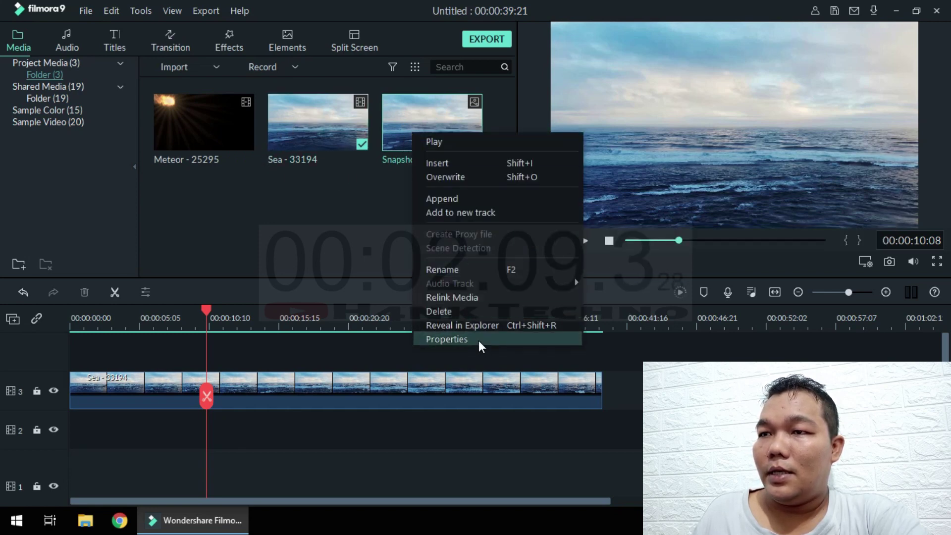
pyautogui.click(478, 341)
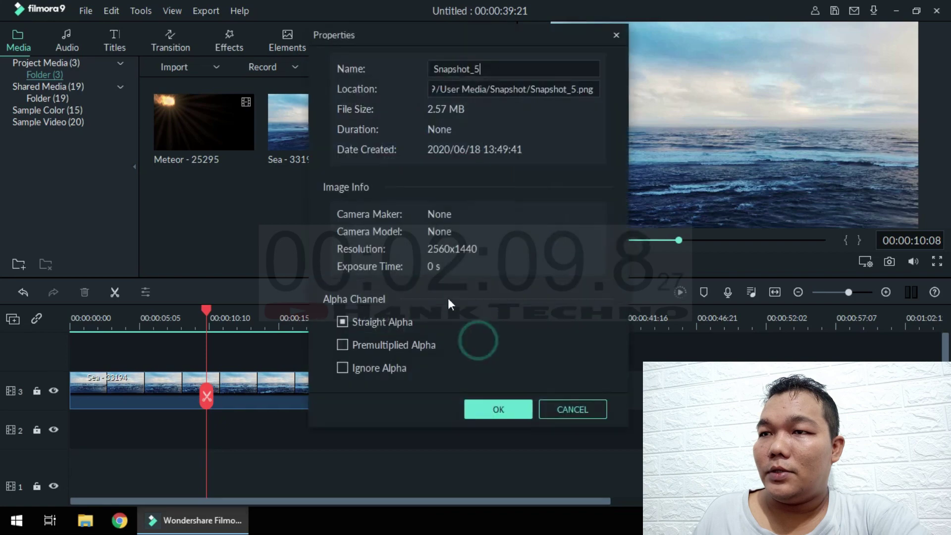
# - Copy the snapshot's file location path and launch File Explorer
pyautogui.click(529, 90)
pyautogui.moveTo(530, 90); pyautogui.dragTo(264, 90)
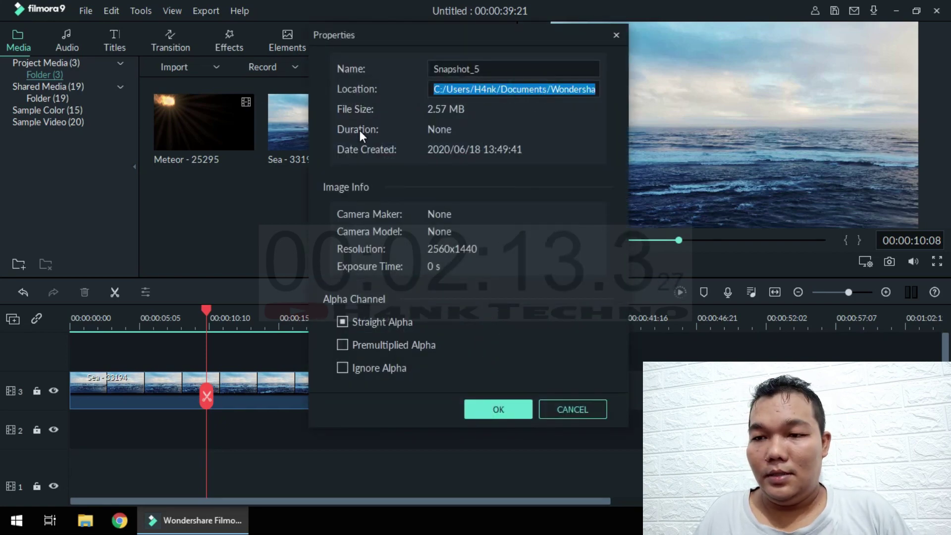
pyautogui.click(88, 520)
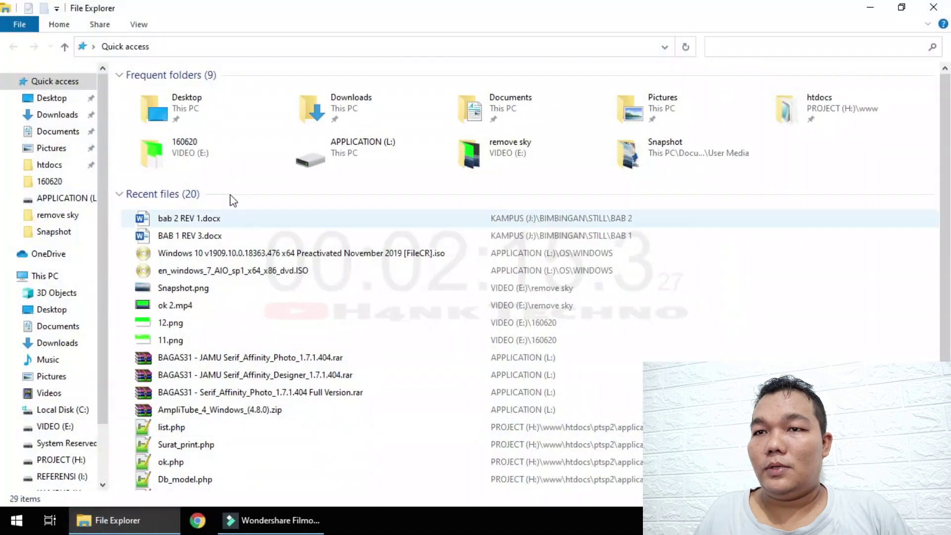
# - Go to the copied Snapshot folder path in File Explorer
pyautogui.click(186, 48)
pyautogui.write('C:/Users/H4nk/Documents/Wondershare Filmora 9/User Media/Snapshot/')
pyautogui.press('Return')
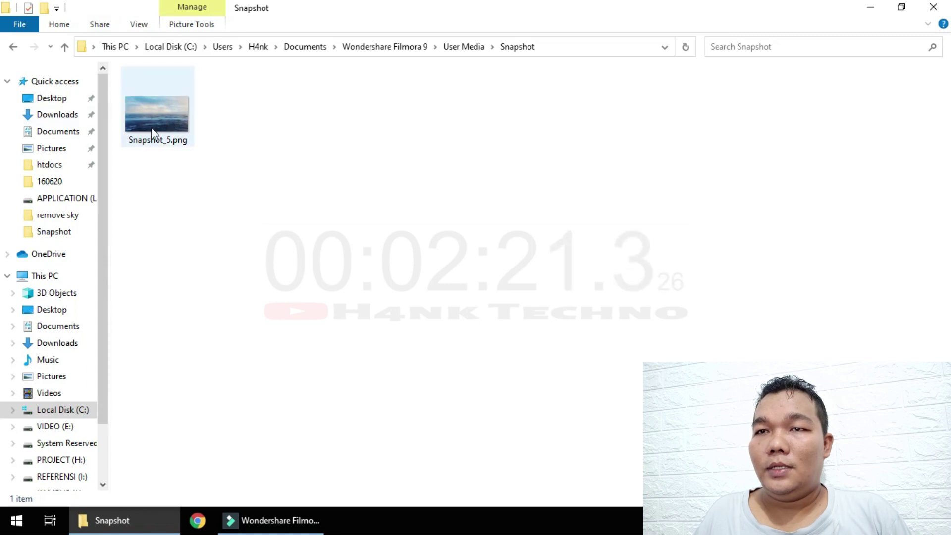
# - Open Snapshot_5.png with Affinity Photo
pyautogui.click(142, 115)
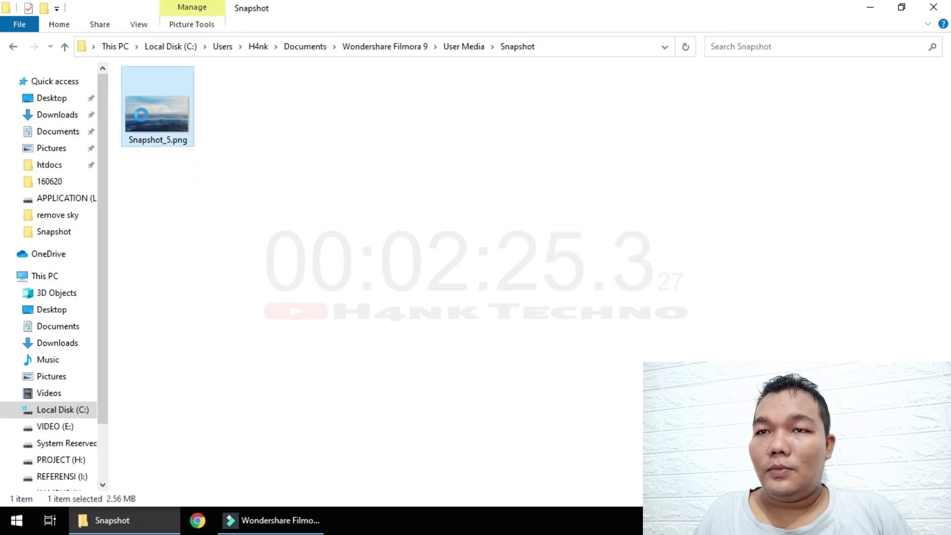
pyautogui.rightClick(141, 115)
pyautogui.moveTo(317, 277)
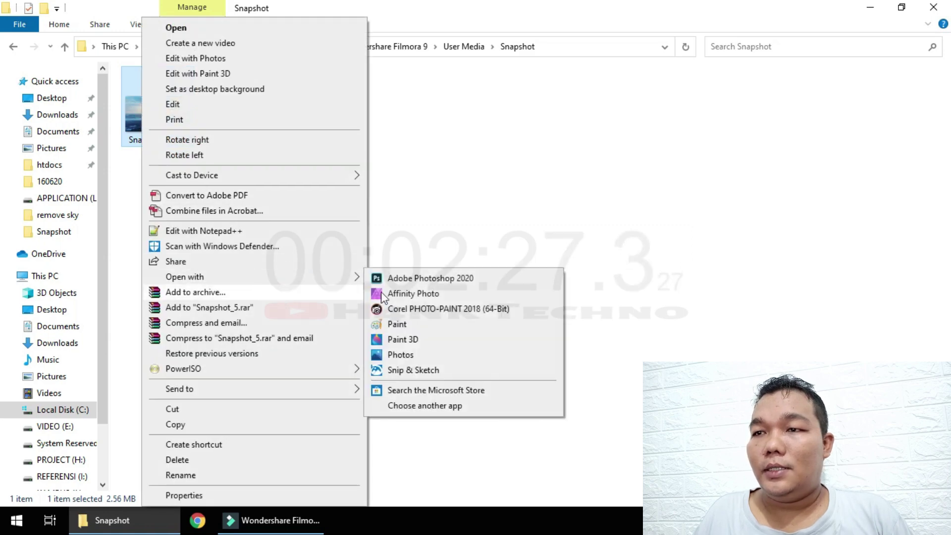
pyautogui.click(415, 297)
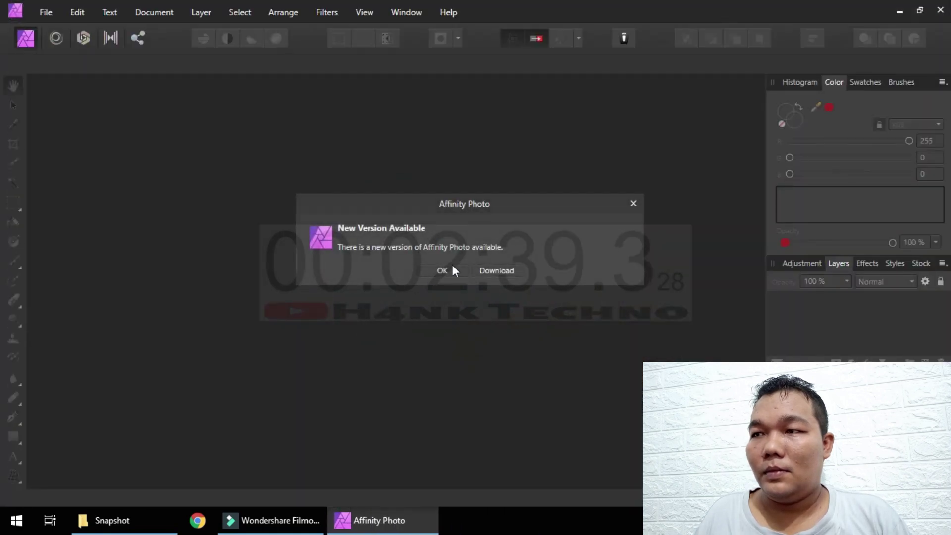
# - Dismiss the update notice and flood-select the sky in Snapshot_5
pyautogui.click(629, 203)
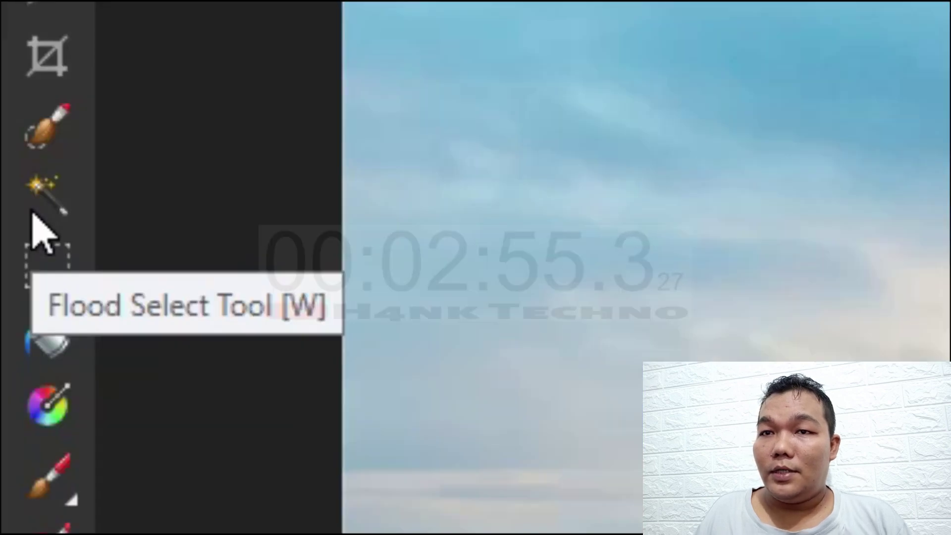
pyautogui.click(33, 218)
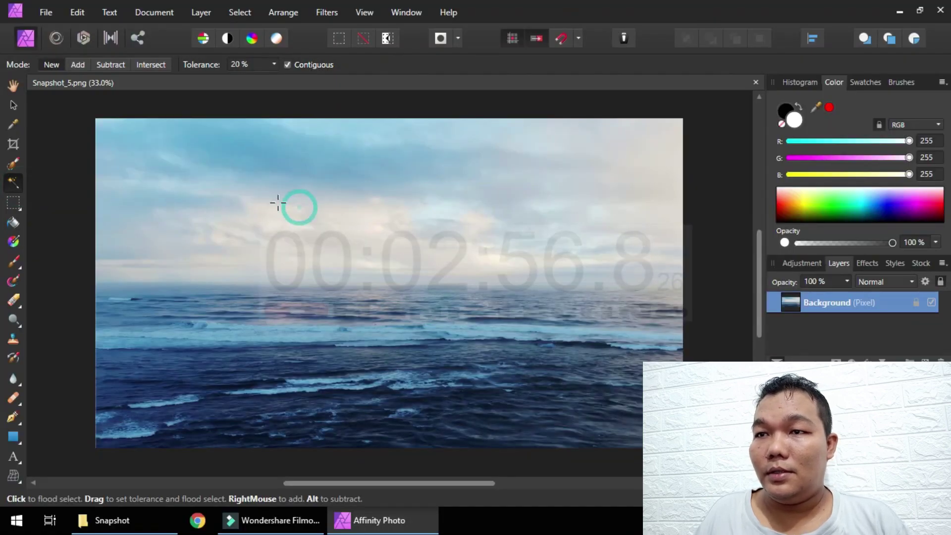
pyautogui.click(278, 203)
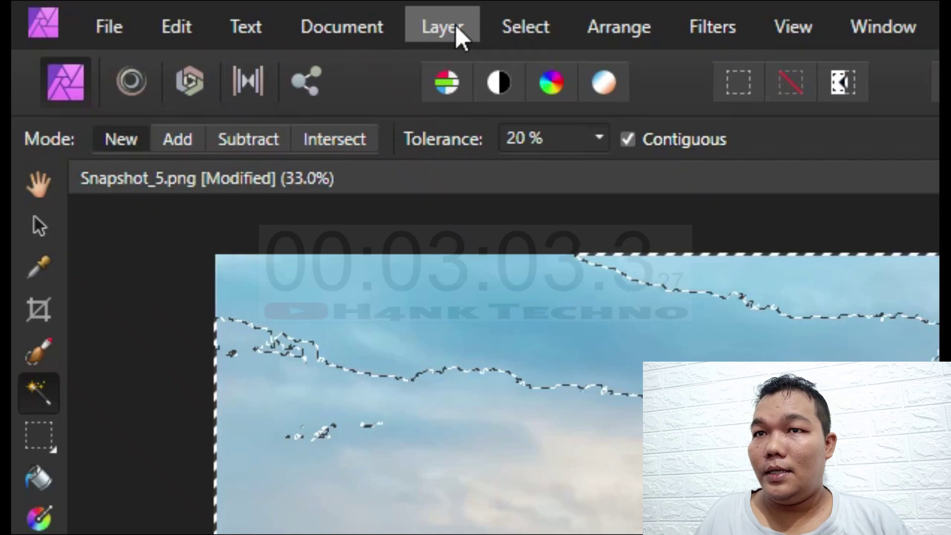
# - Add a new pixel layer and set both colours to green (R18, G216, B0)
pyautogui.click(457, 29)
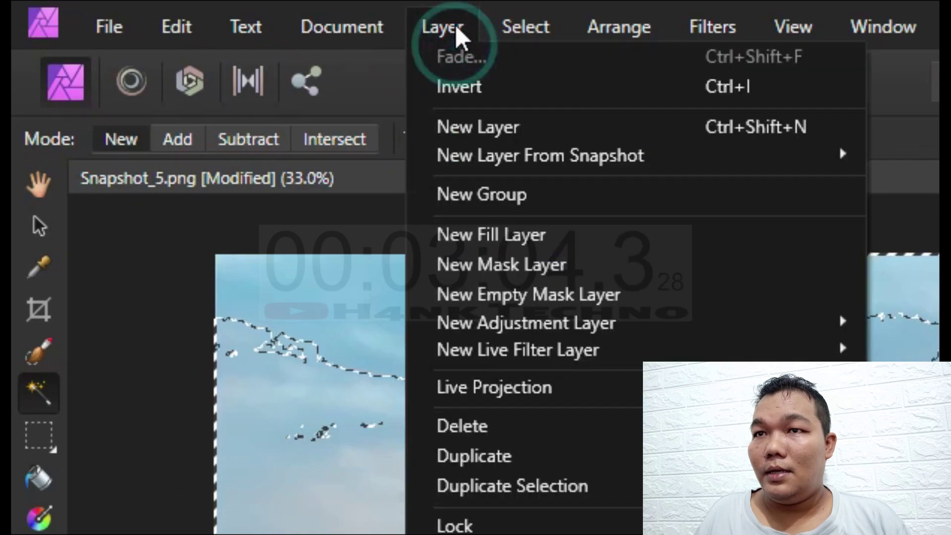
pyautogui.click(486, 130)
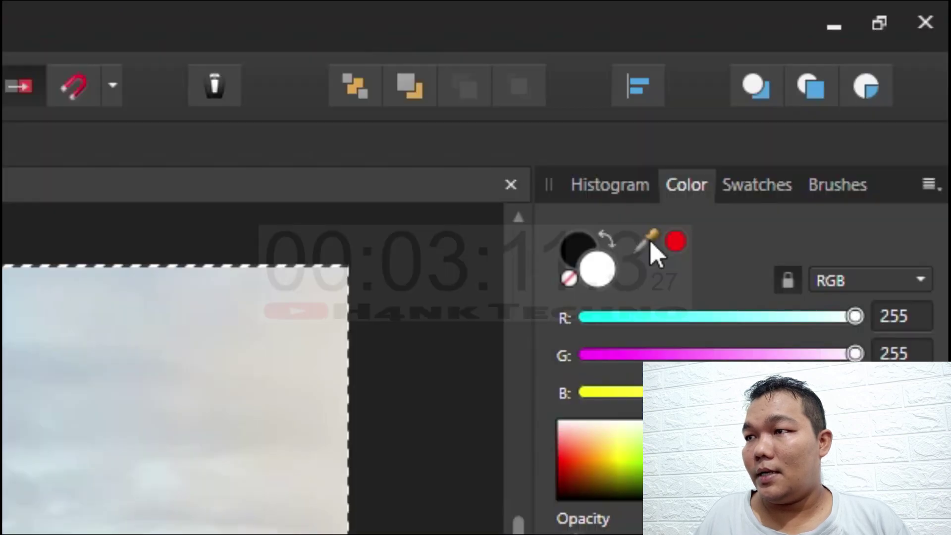
pyautogui.click(829, 109)
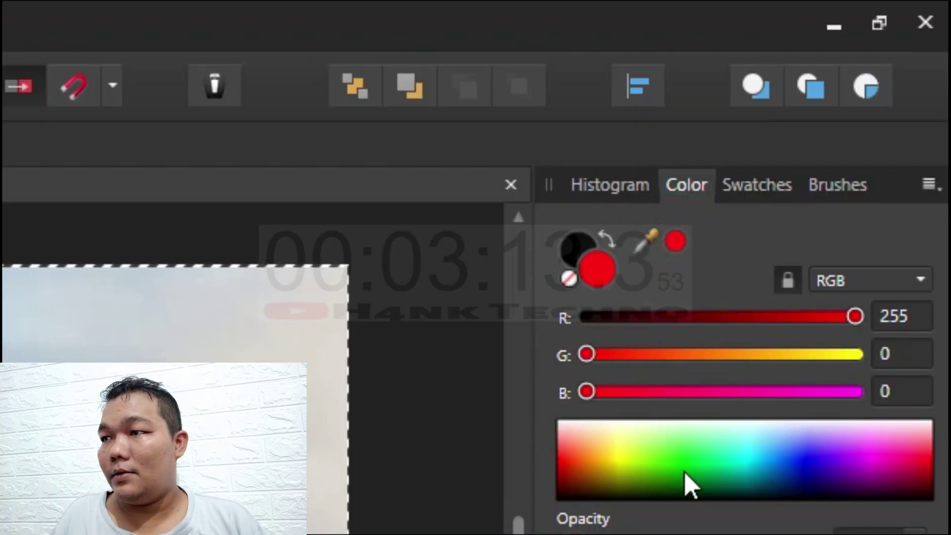
pyautogui.click(686, 459)
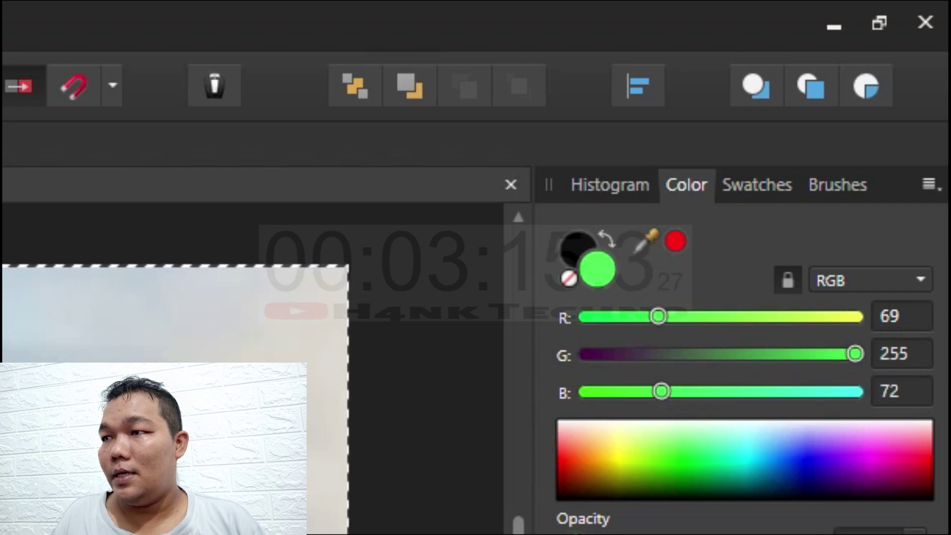
pyautogui.click(575, 245)
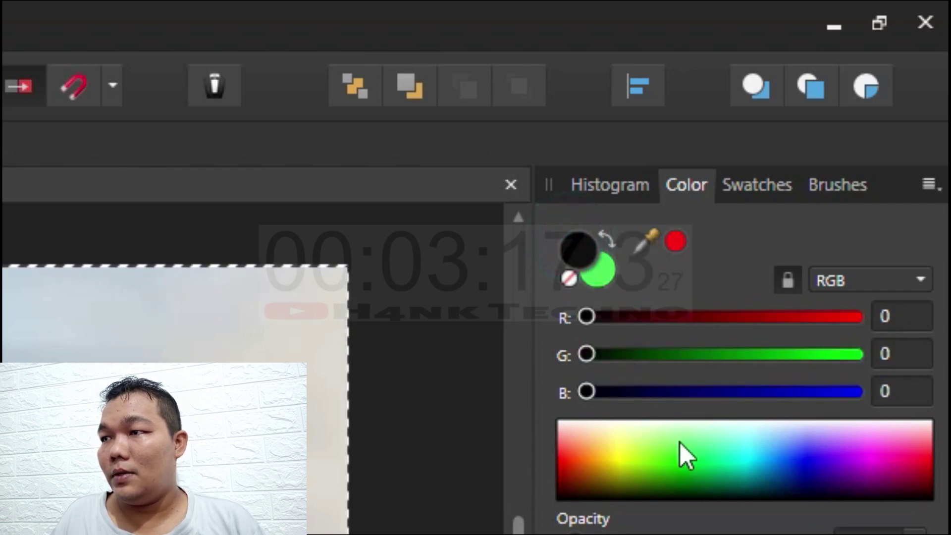
pyautogui.click(679, 471)
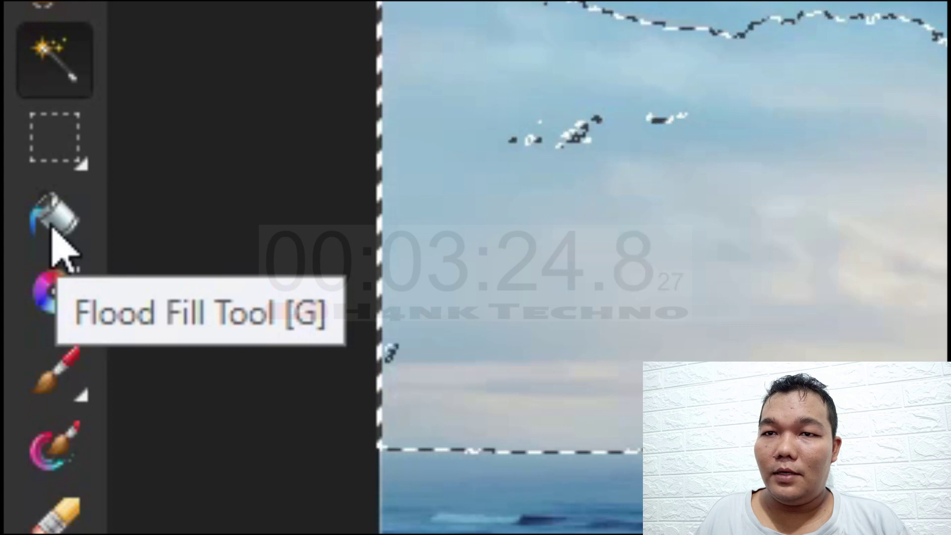
# - Flood-fill the selected sky green on the new layer, leaving the sea Background layer hidden
pyautogui.click(53, 232)
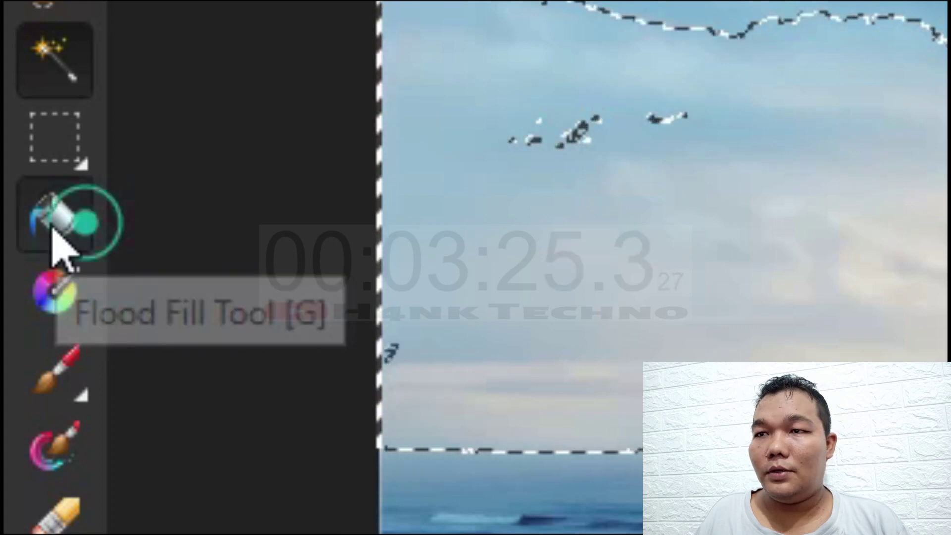
pyautogui.click(487, 186)
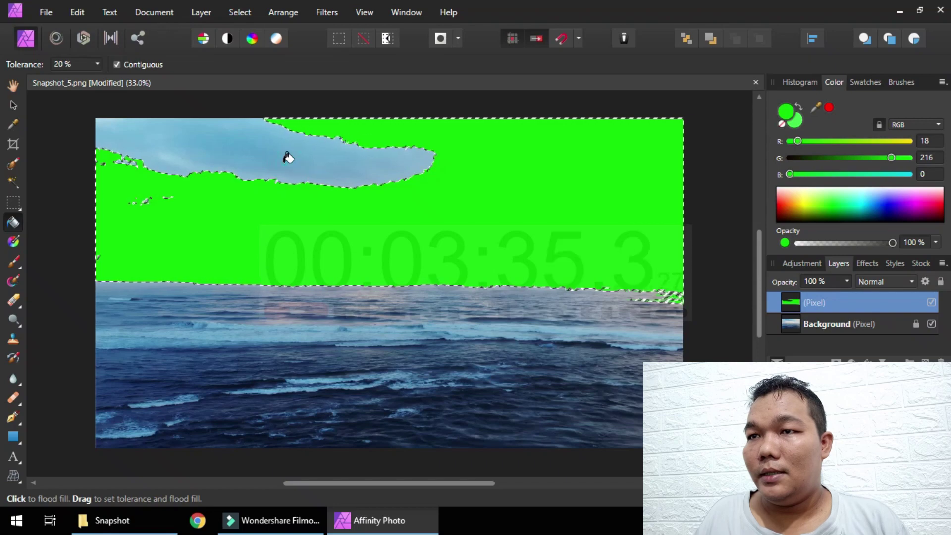
pyautogui.click(932, 324)
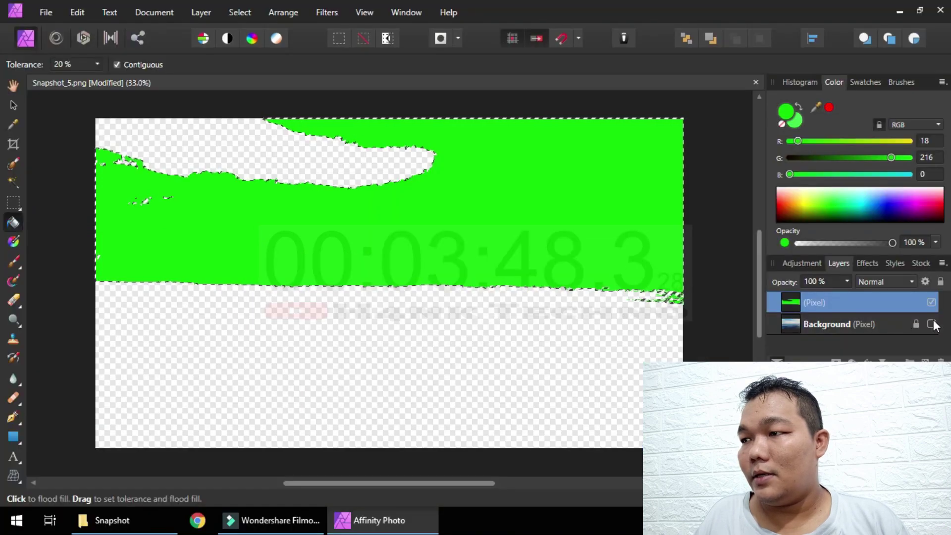
pyautogui.click(931, 324)
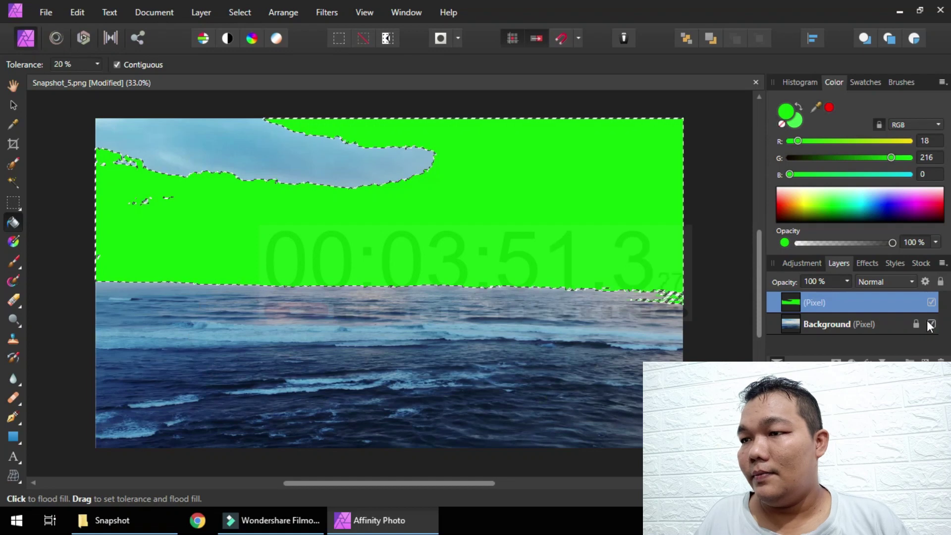
pyautogui.click(931, 324)
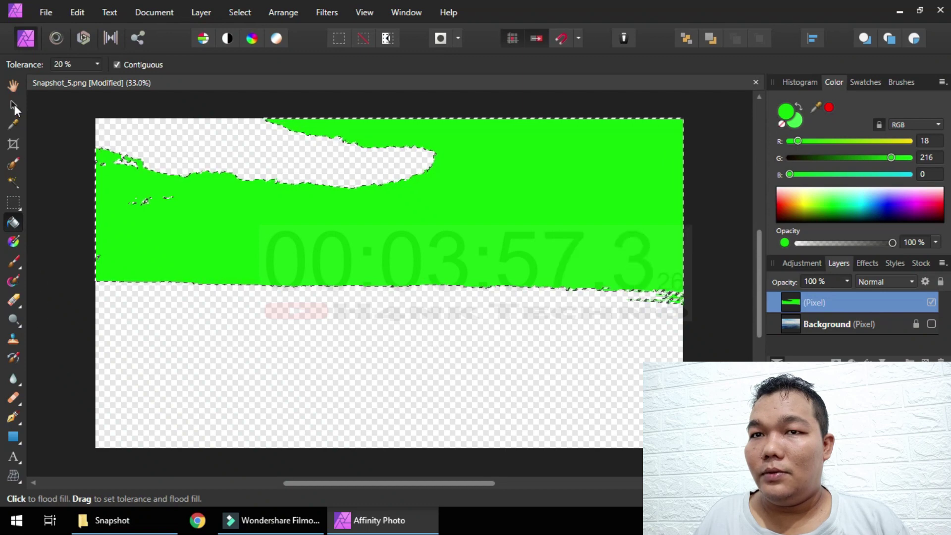
pyautogui.click(13, 202)
# - Clear and refill the top-left cloud gap area with solid green
pyautogui.click(205, 318)
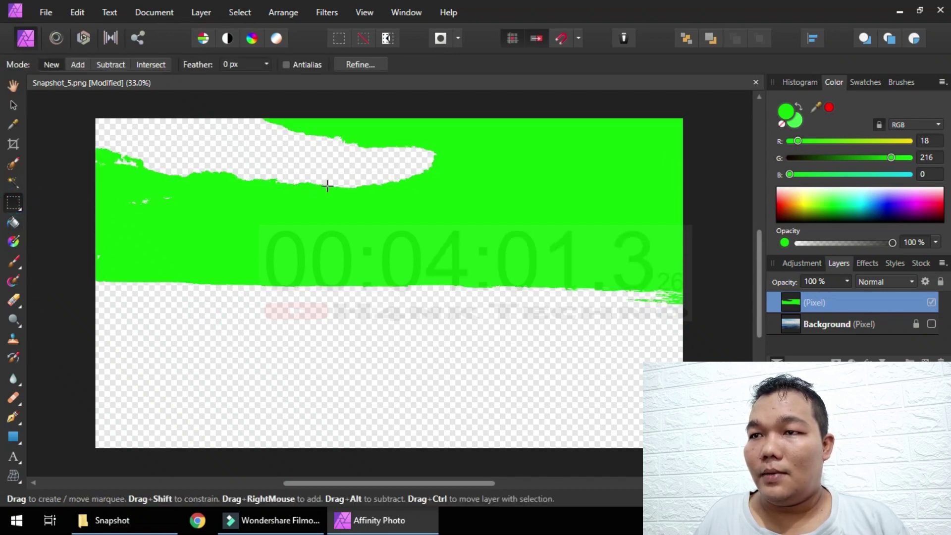
pyautogui.moveTo(456, 214); pyautogui.dragTo(65, 109)
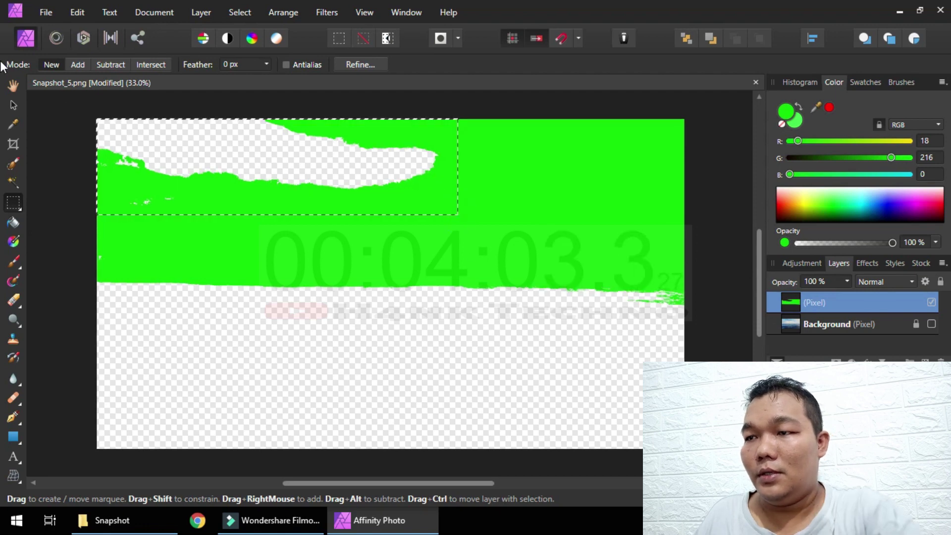
pyautogui.press('Delete')
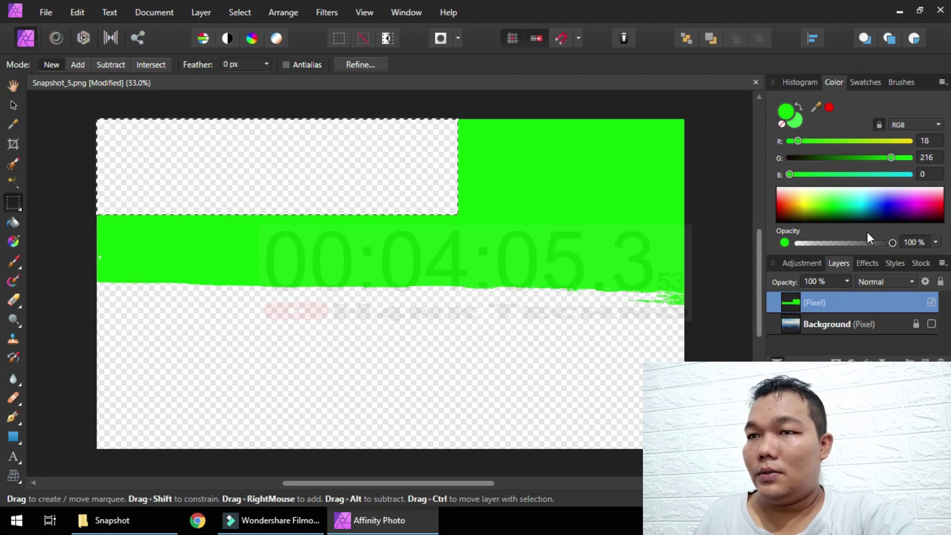
pyautogui.click(14, 222)
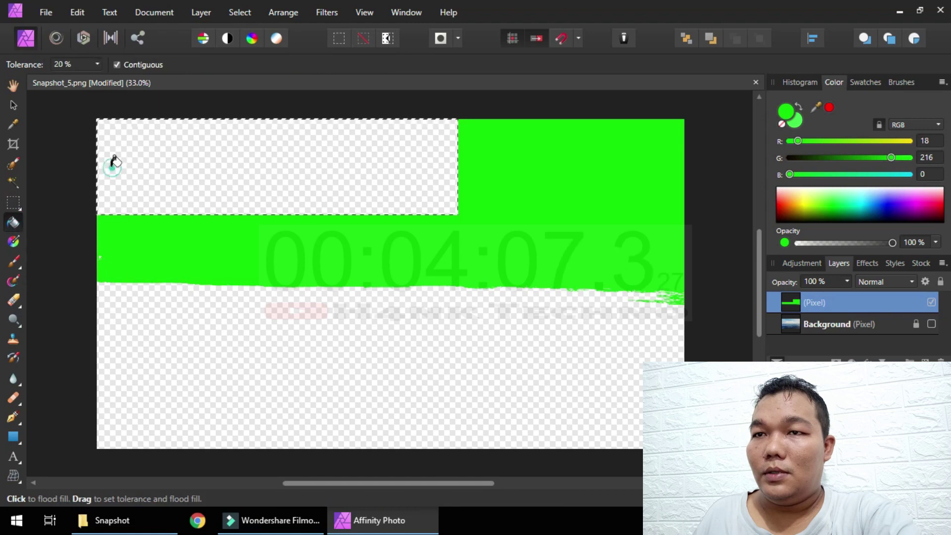
pyautogui.click(111, 157)
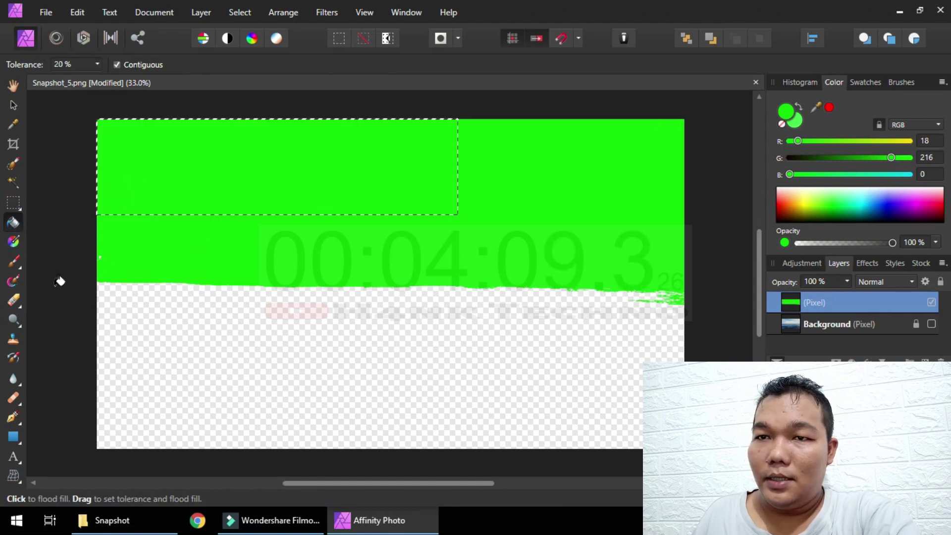
# - Clear and refill the small gap at the left edge with solid green
pyautogui.click(13, 203)
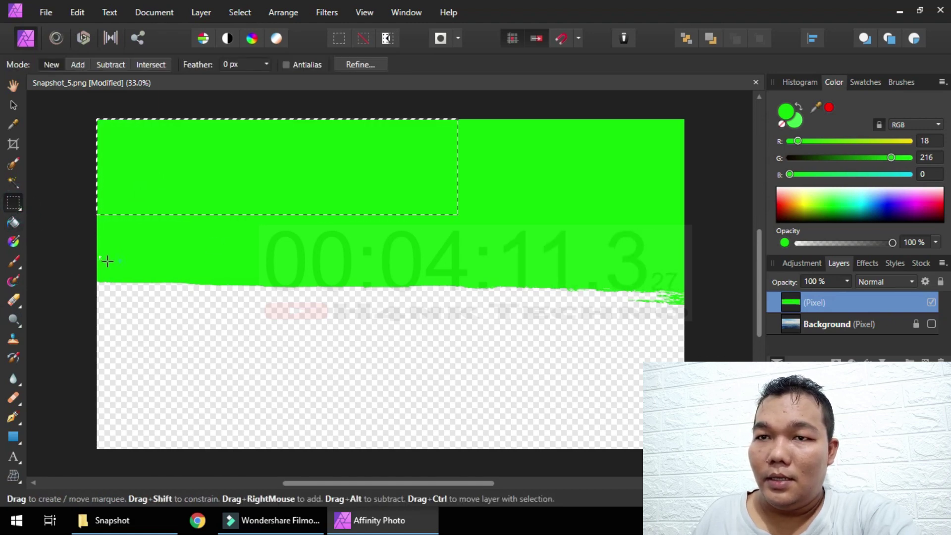
pyautogui.moveTo(121, 260); pyautogui.dragTo(53, 224)
pyautogui.press('Delete')
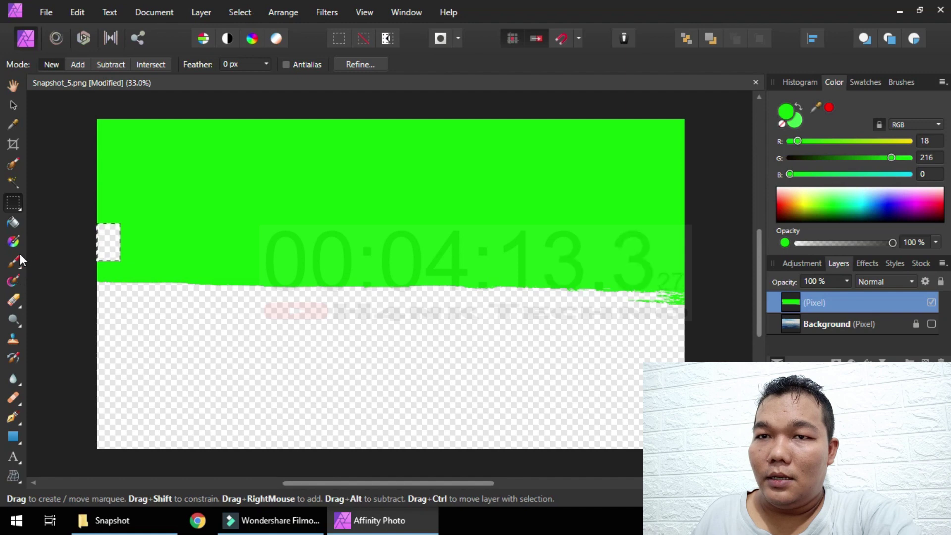
pyautogui.click(14, 222)
pyautogui.click(109, 236)
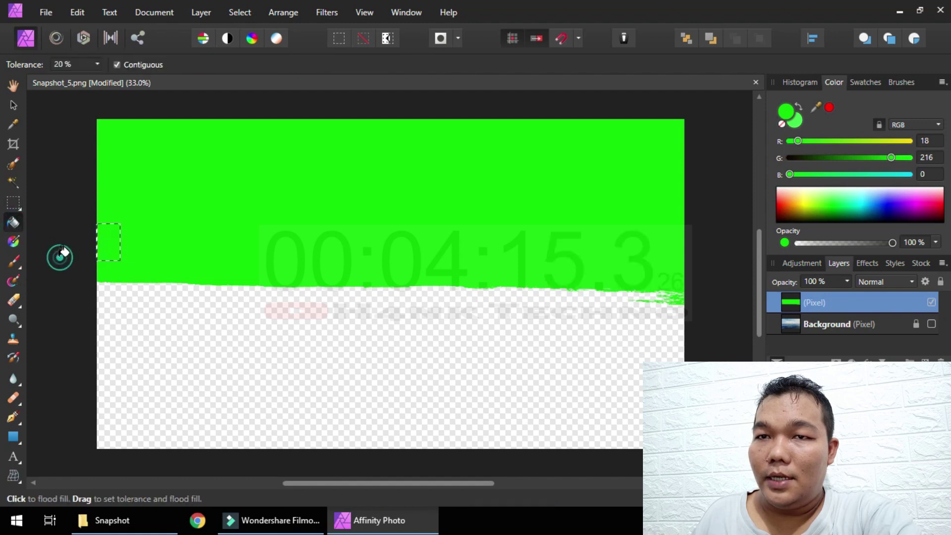
# - Zoom in and make the sea Background layer visible again
pyautogui.click(13, 205)
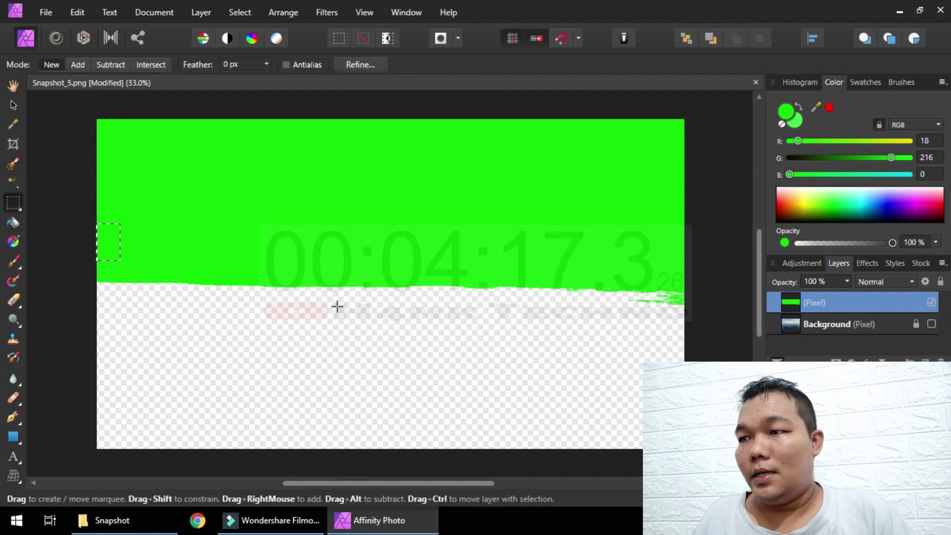
pyautogui.scroll(-1, 614, 347)
pyautogui.press('alt')
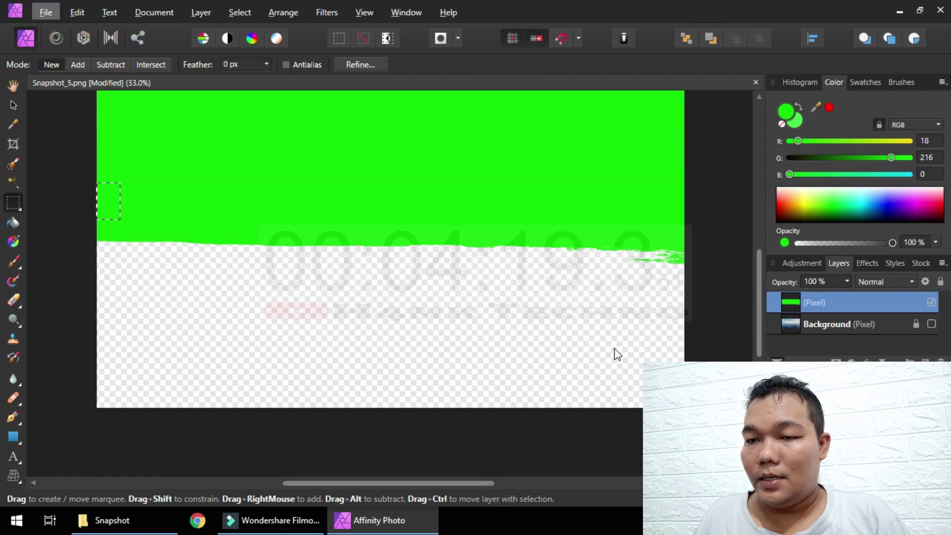
pyautogui.scroll(3, 614, 348)
pyautogui.scroll(2, 614, 348)
pyautogui.scroll(1, 615, 349)
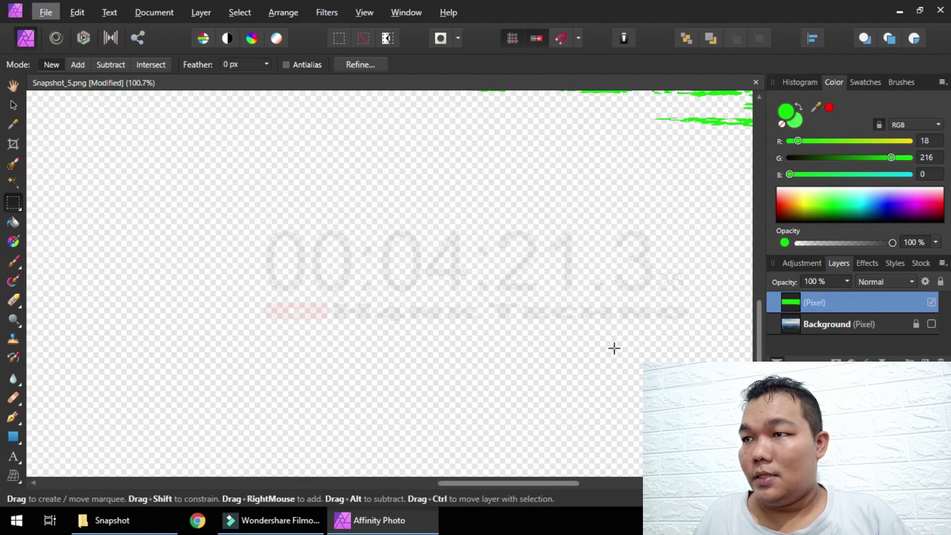
pyautogui.scroll(2, 614, 348)
pyautogui.click(929, 325)
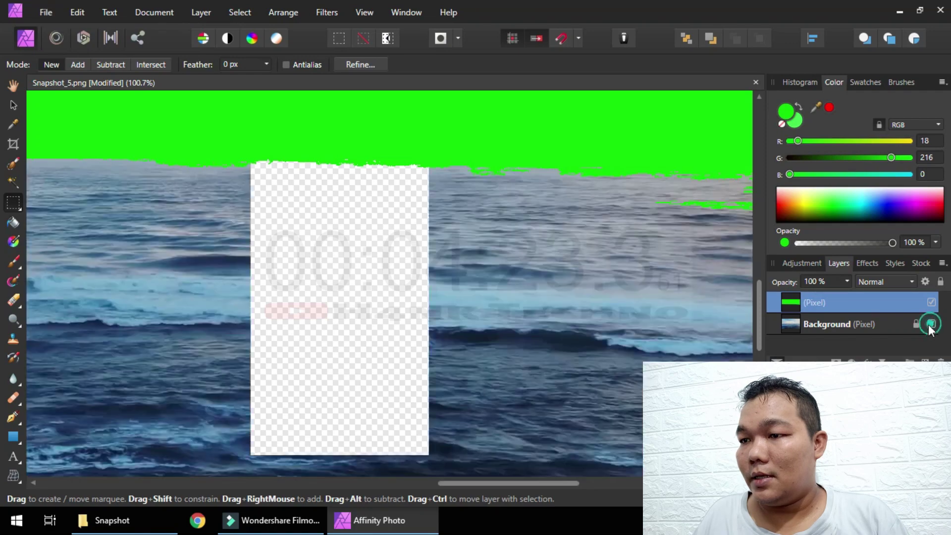
# - Marquee-select the stray green specks above the right horizon
pyautogui.moveTo(519, 482)
pyautogui.mouseDown()
pyautogui.moveTo(611, 481)
pyautogui.moveTo(578, 478)
pyautogui.mouseUp()
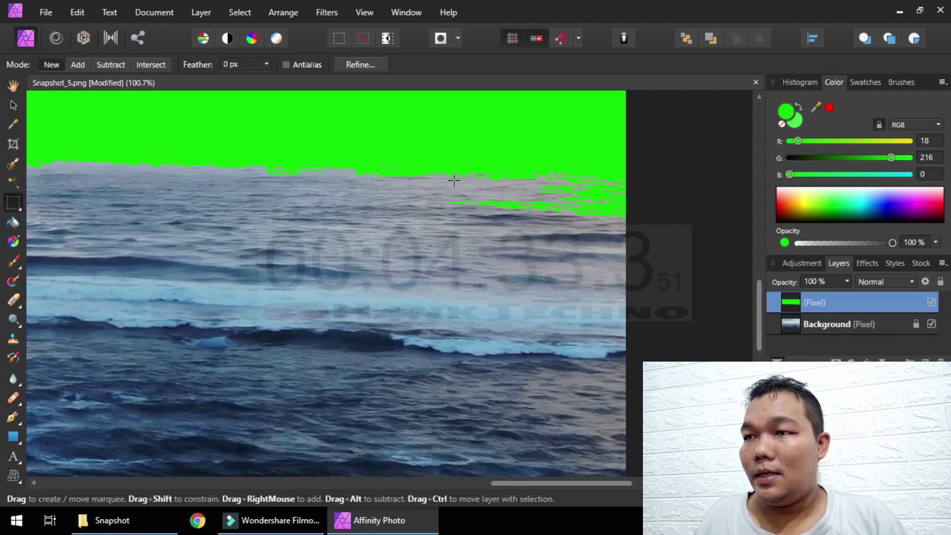
pyautogui.moveTo(598, 221)
pyautogui.mouseDown()
pyautogui.moveTo(676, 252)
pyautogui.moveTo(616, 226)
pyautogui.mouseUp()
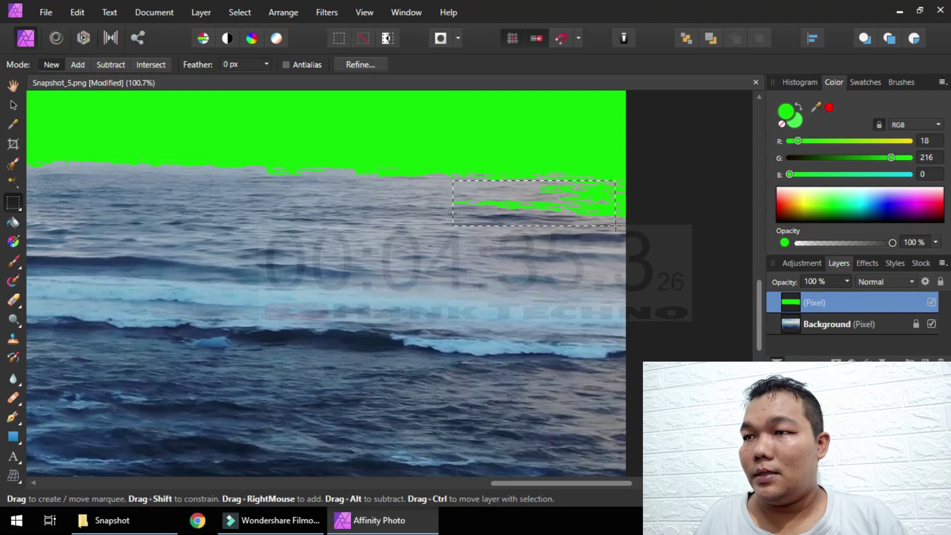
pyautogui.click(13, 182)
# - Flood-select the green sky, then subtract sea areas in Subtract mode at about 9% tolerance
pyautogui.click(584, 196)
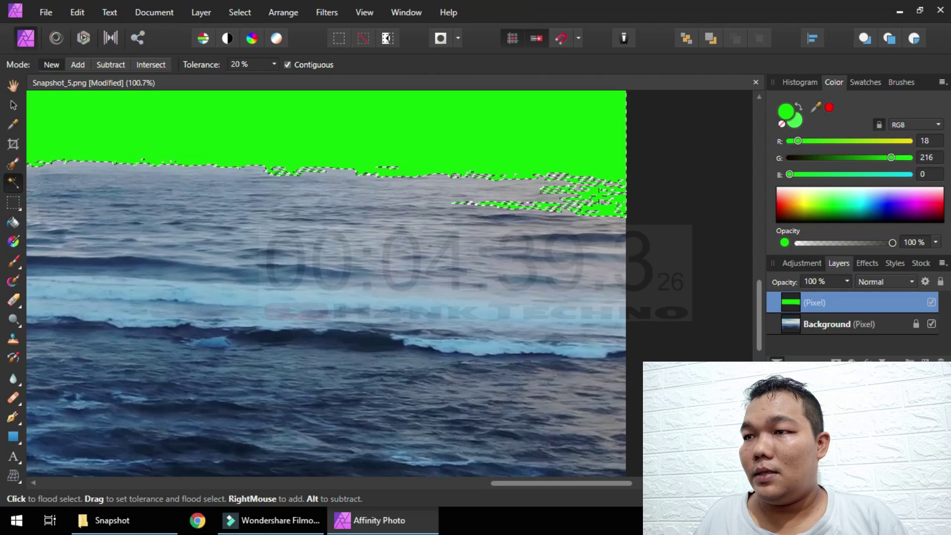
pyautogui.click(112, 65)
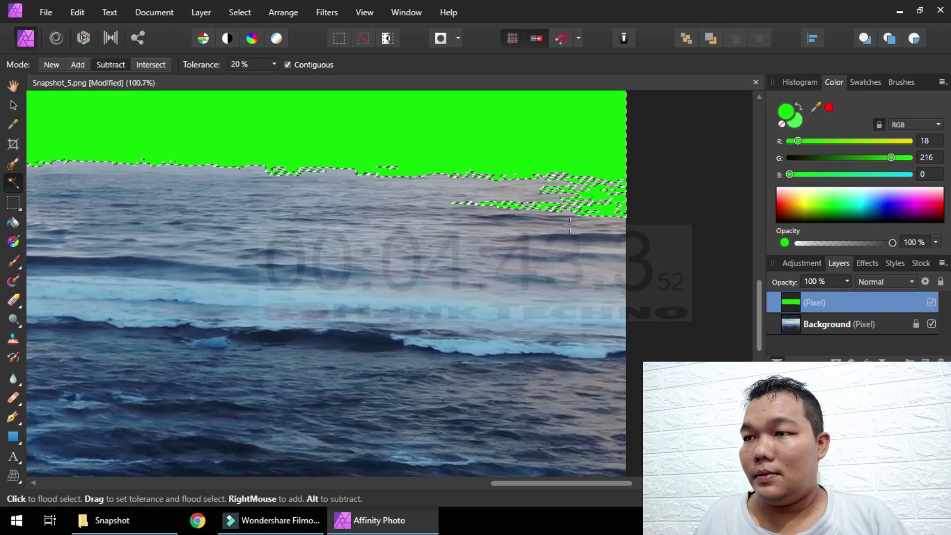
pyautogui.scroll(3, 560, 222)
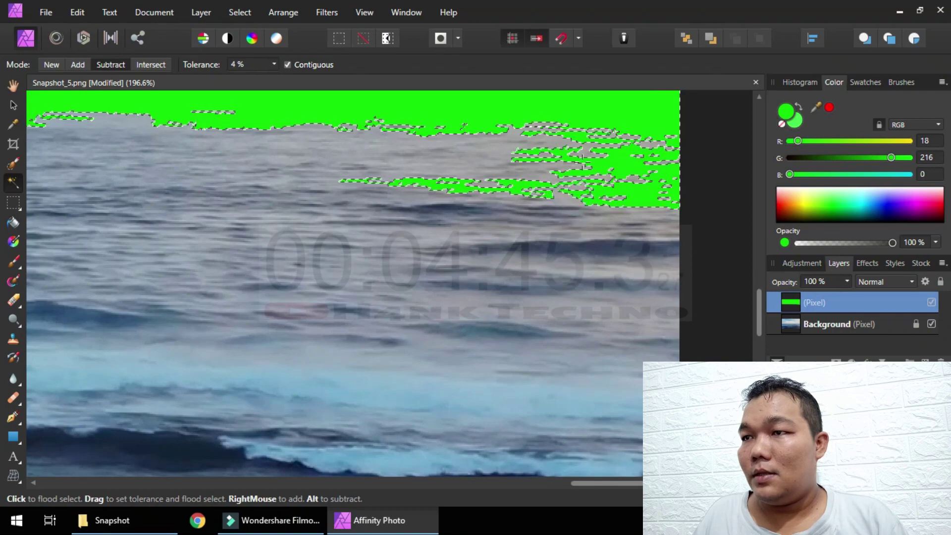
pyautogui.moveTo(626, 193); pyautogui.dragTo(633, 133)
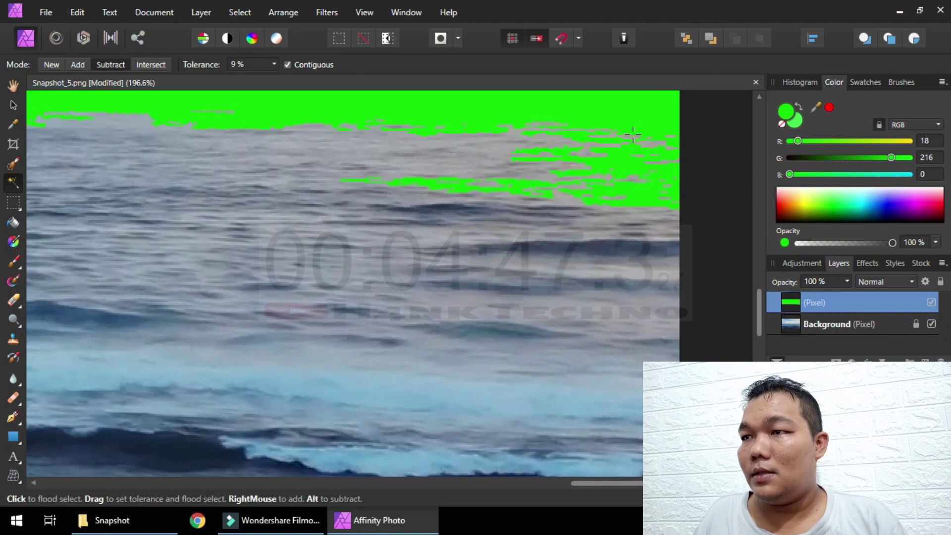
# - Marquee-select the leftover green patch at the right horizon
pyautogui.scroll(-3, 596, 159)
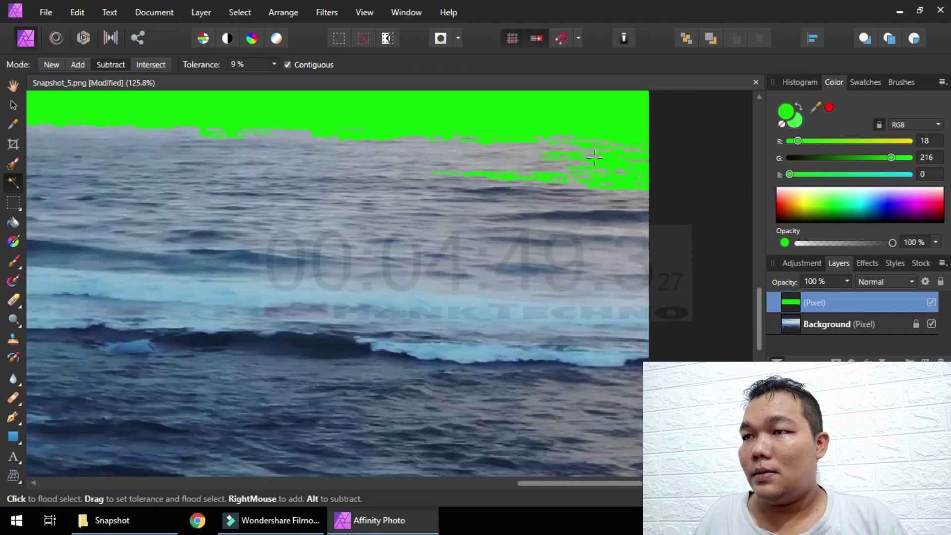
pyautogui.scroll(-2, 599, 160)
pyautogui.scroll(2, 595, 171)
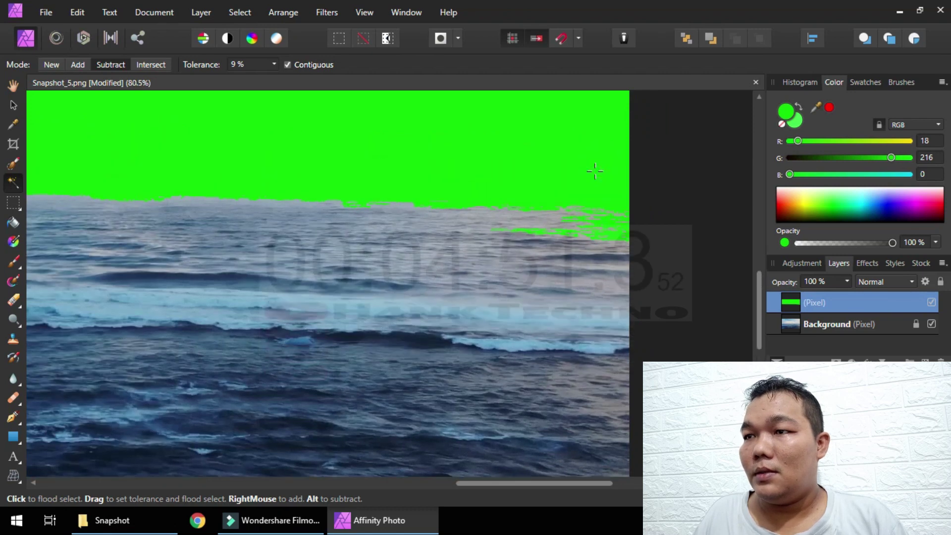
pyautogui.click(14, 203)
pyautogui.moveTo(490, 218); pyautogui.dragTo(712, 279)
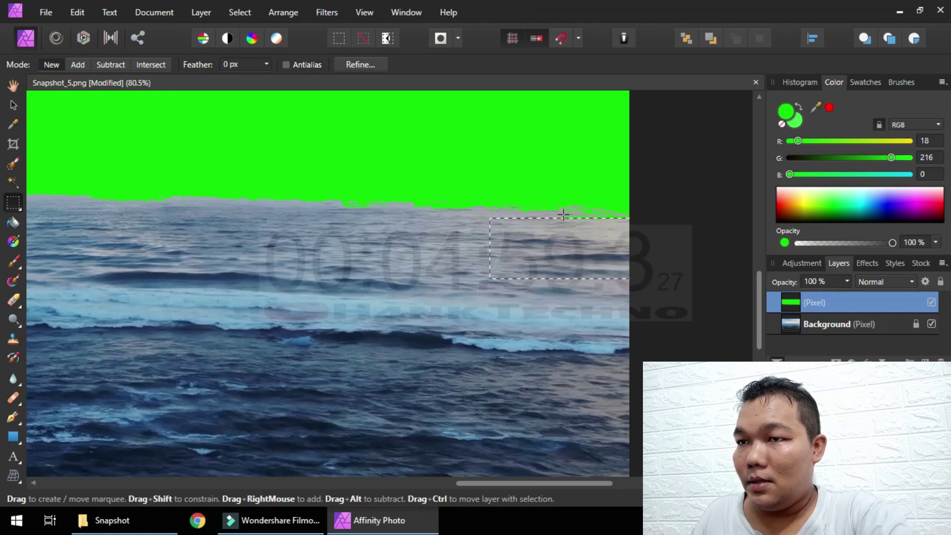
# - Clear the selection and hide the sea Background layer
pyautogui.scroll(3, 445, 229)
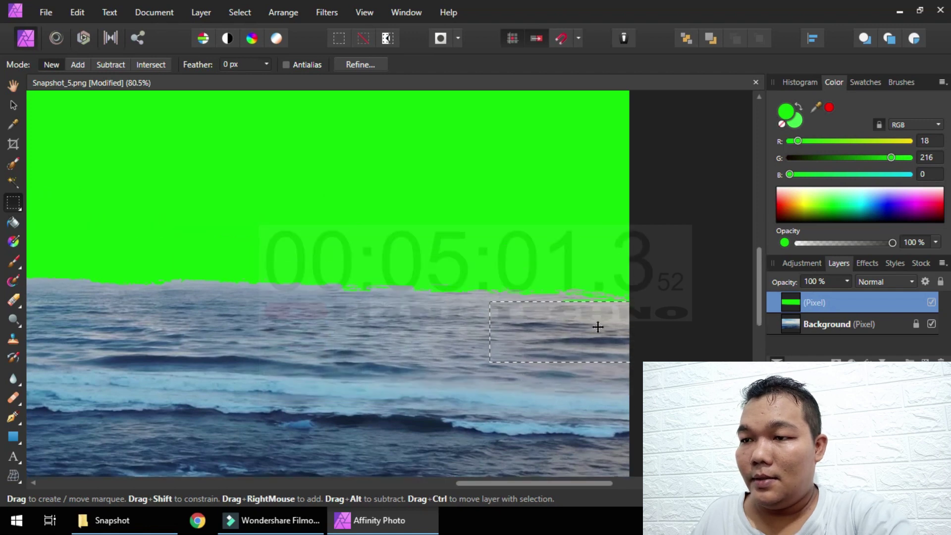
pyautogui.click(576, 406)
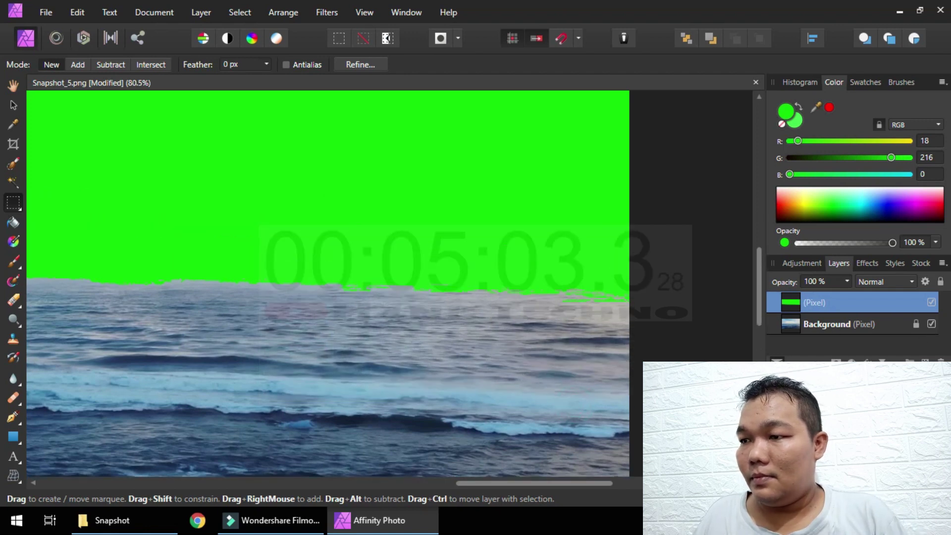
pyautogui.click(931, 324)
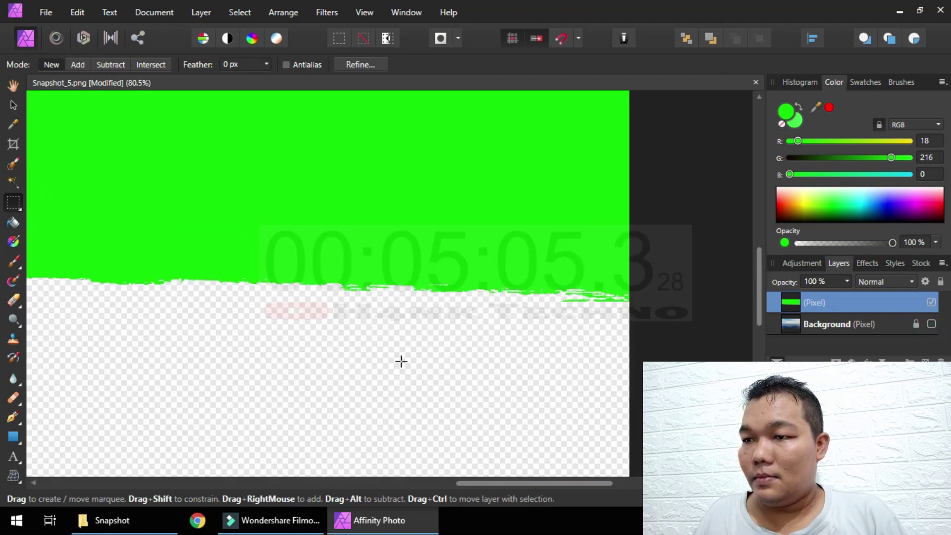
# - Show and hide the Background again to compare, leaving the green sky over transparency
pyautogui.moveTo(517, 482); pyautogui.dragTo(320, 419)
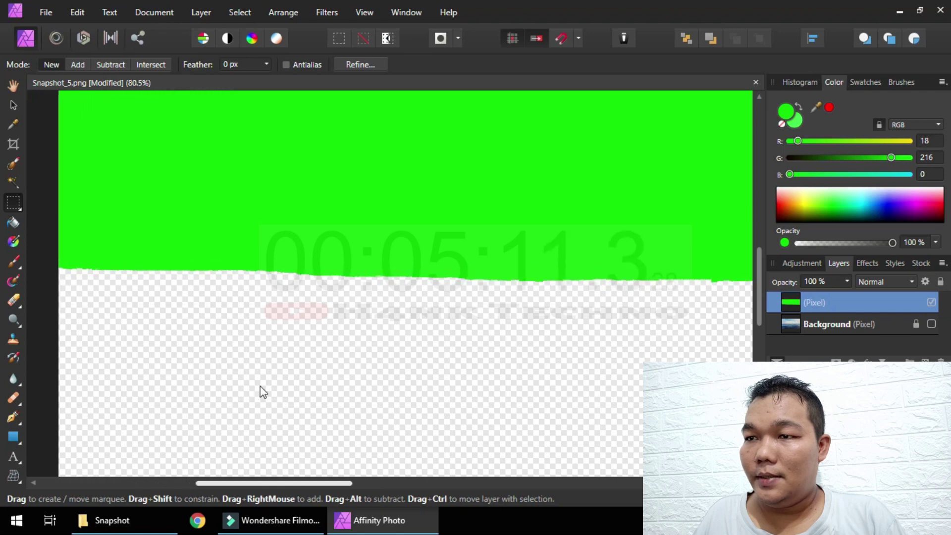
pyautogui.moveTo(319, 418); pyautogui.dragTo(318, 353)
pyautogui.scroll(-3, 318, 353)
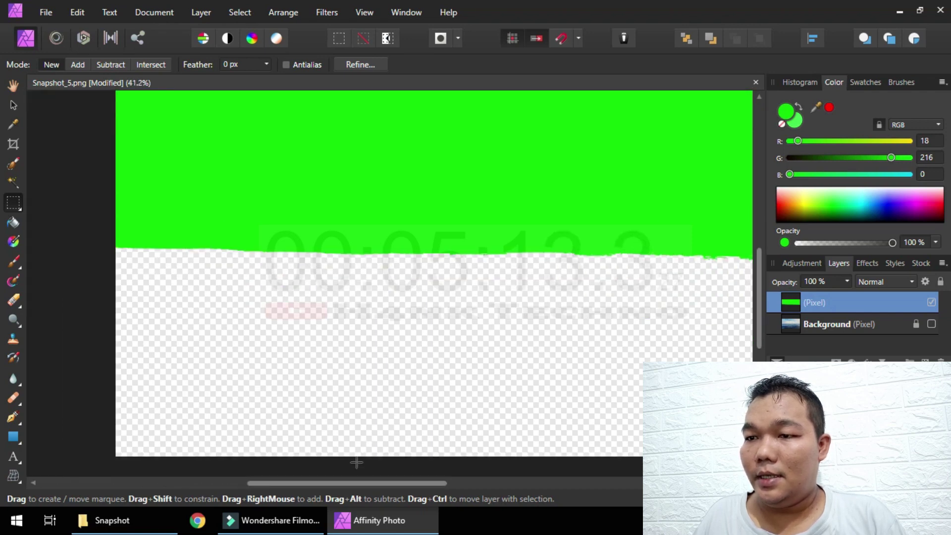
pyautogui.moveTo(356, 482); pyautogui.dragTo(397, 482)
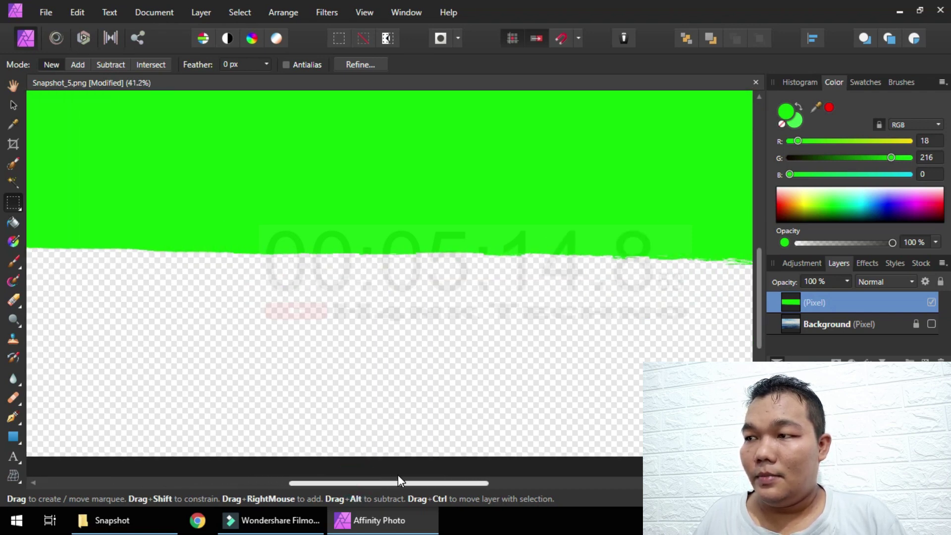
pyautogui.click(932, 325)
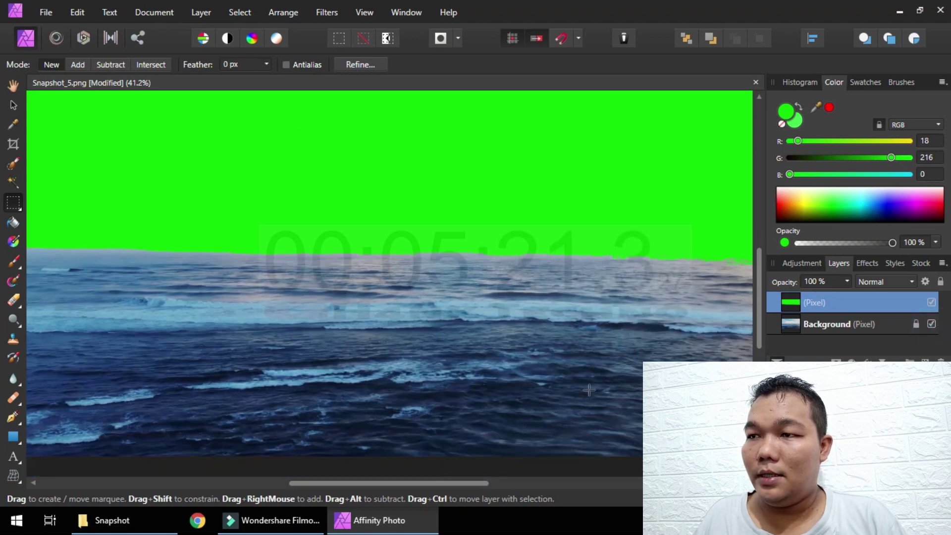
pyautogui.click(932, 324)
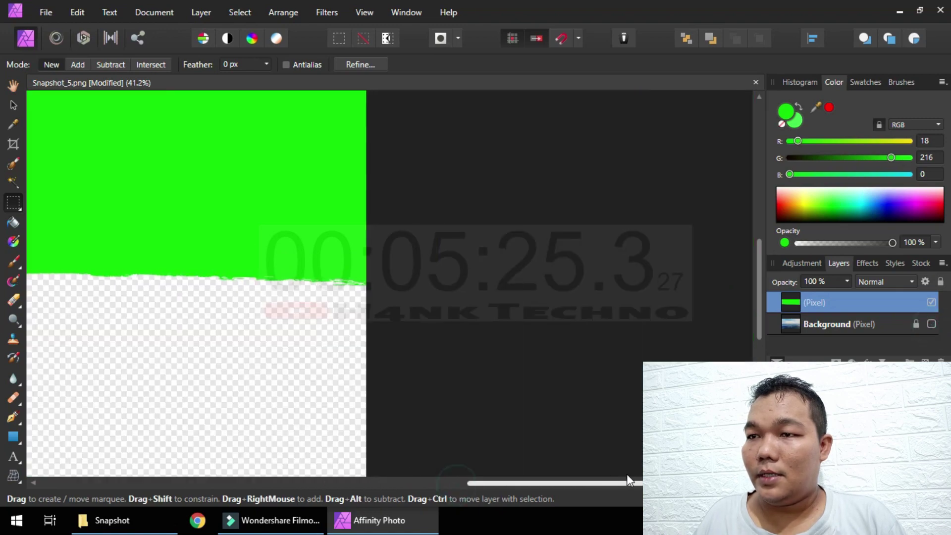
pyautogui.moveTo(457, 483); pyautogui.dragTo(432, 483)
pyautogui.click(46, 12)
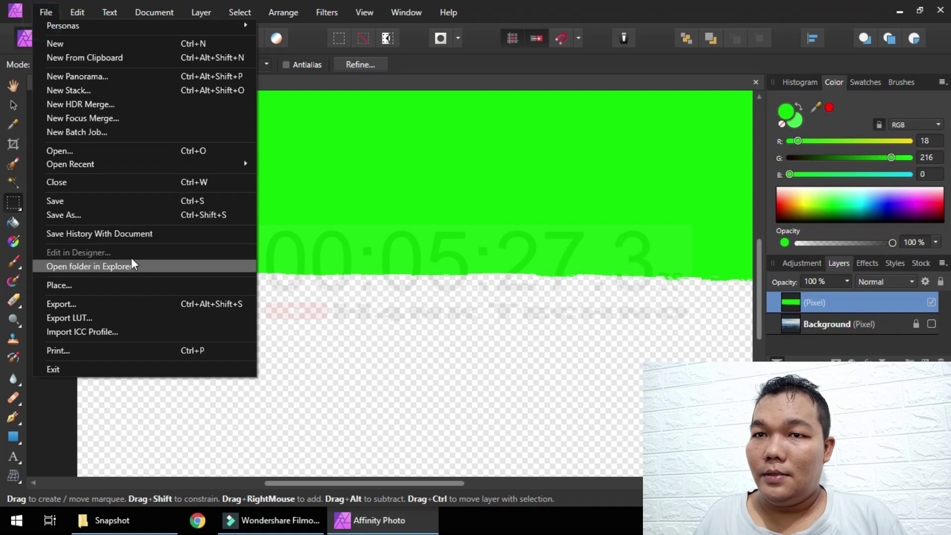
# - Export the image as PNG, browsing to the hapus Langit folder on VIDEO (E:)
pyautogui.click(89, 298)
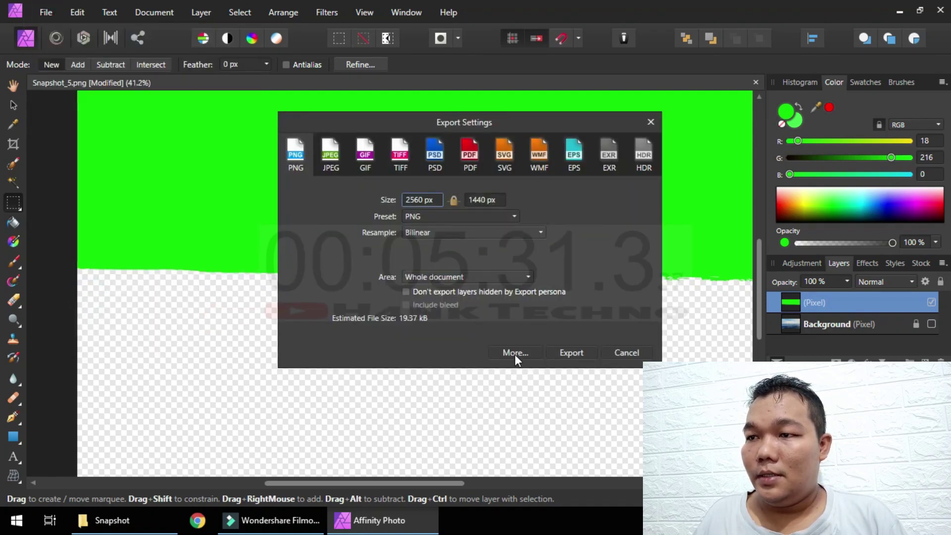
pyautogui.click(571, 352)
pyautogui.scroll(-1, 81, 198)
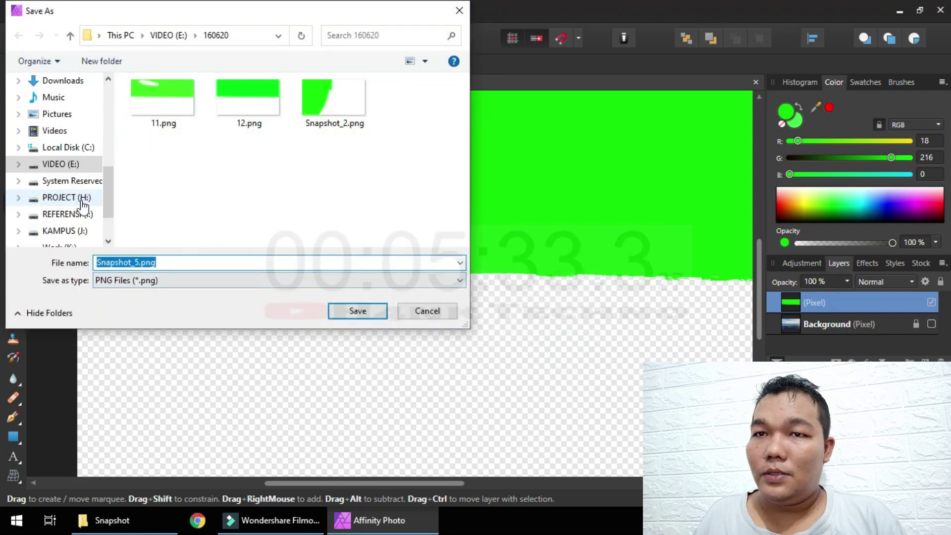
pyautogui.scroll(-1, 61, 244)
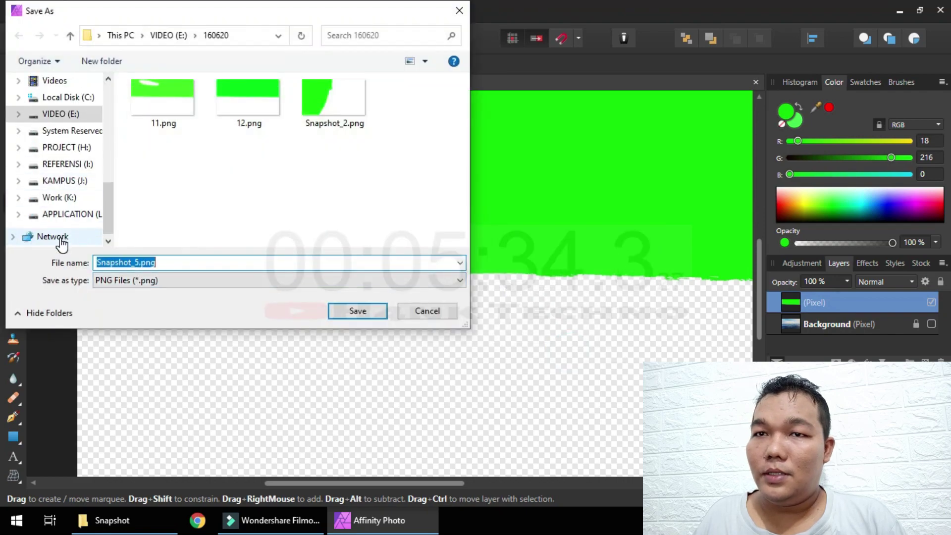
pyautogui.click(71, 115)
pyautogui.scroll(-5, 223, 179)
pyautogui.scroll(-3, 223, 187)
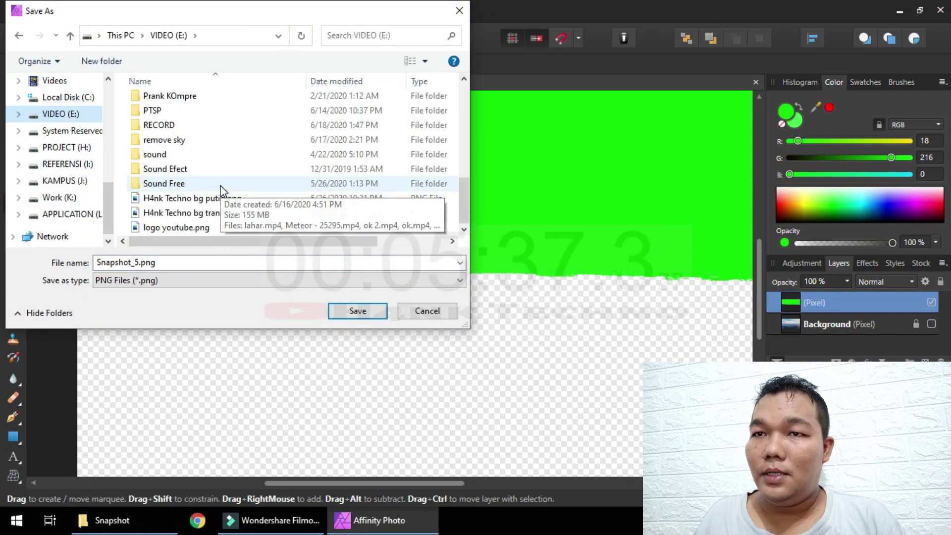
pyautogui.scroll(2, 218, 186)
pyautogui.scroll(2, 211, 186)
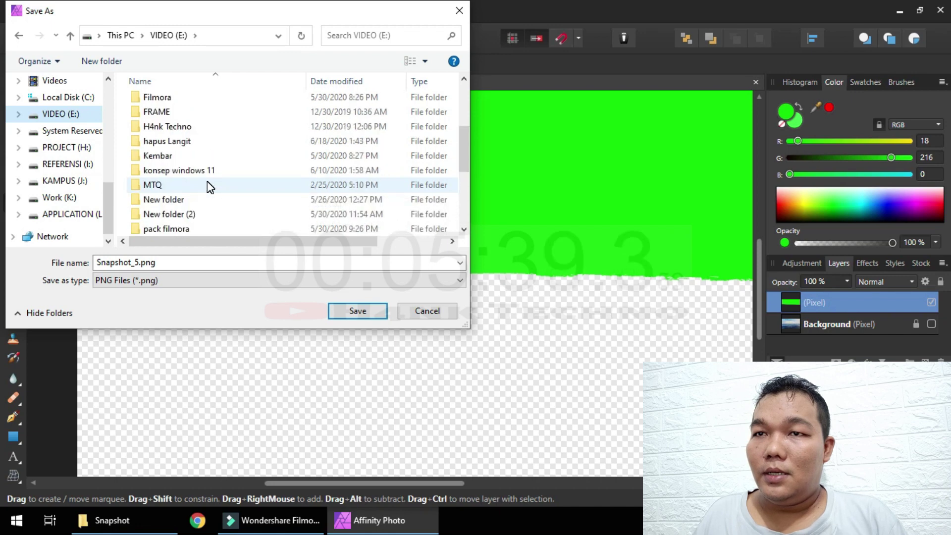
pyautogui.doubleClick(201, 142)
# - Save the PNG under the name green and return to Filmora 9
pyautogui.doubleClick(195, 261)
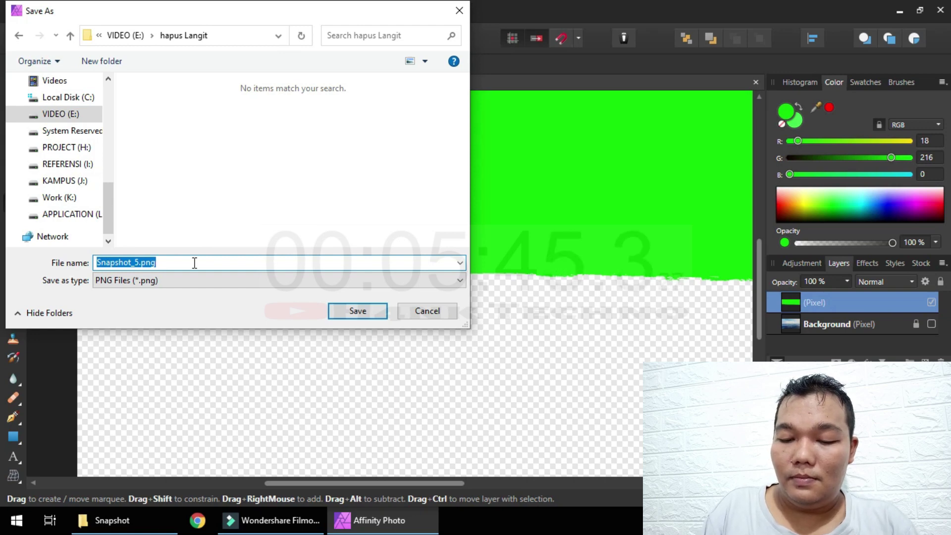
pyautogui.write('green')
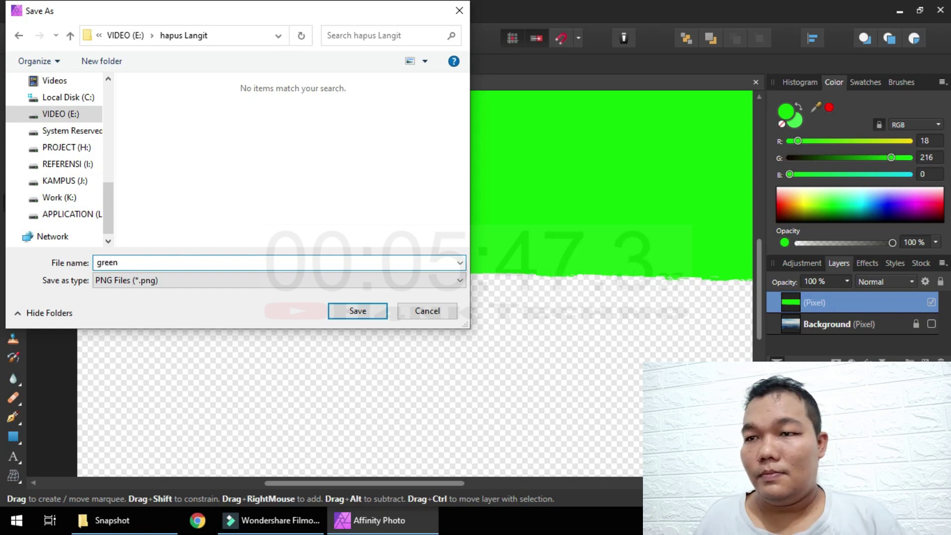
pyautogui.click(363, 310)
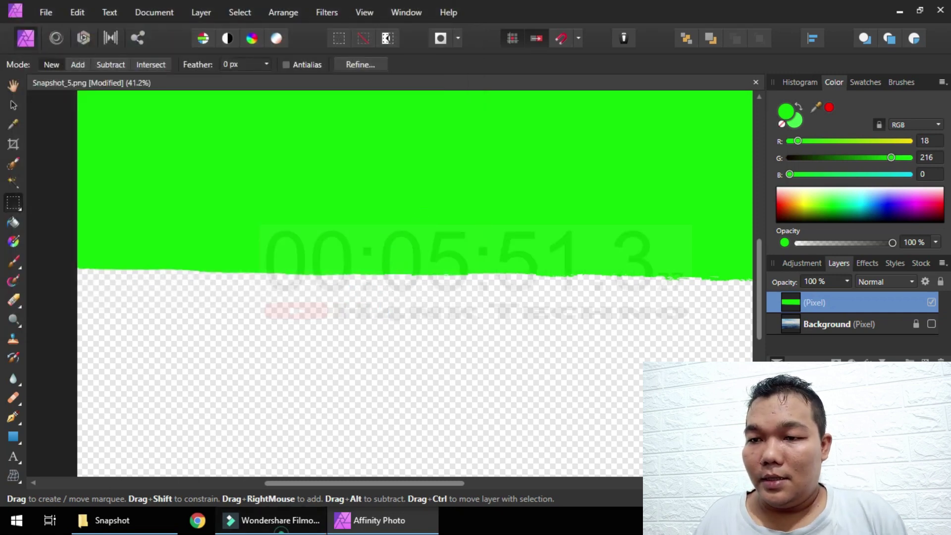
pyautogui.click(271, 521)
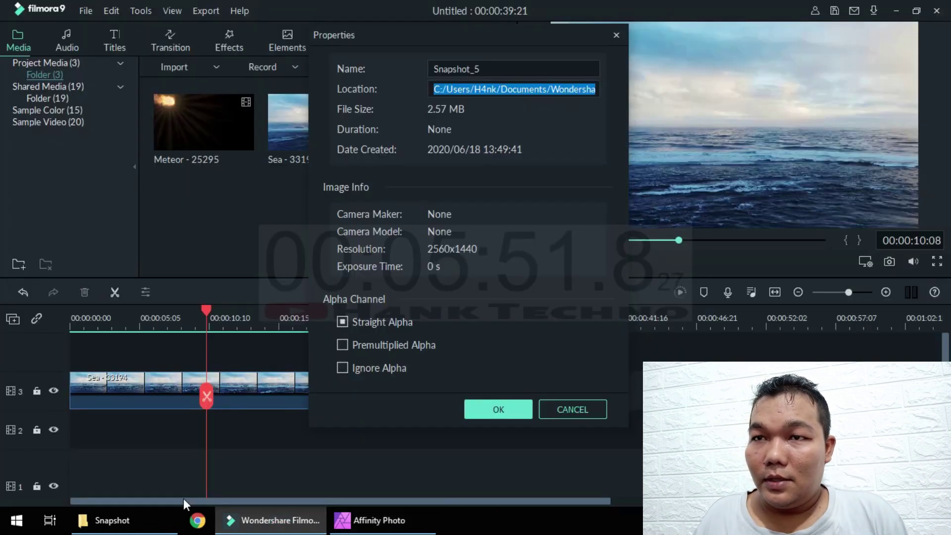
# - Close the image properties and import green.png from the E: drive's hapus Langit folder
pyautogui.click(599, 409)
pyautogui.rightClick(205, 227)
pyautogui.click(220, 233)
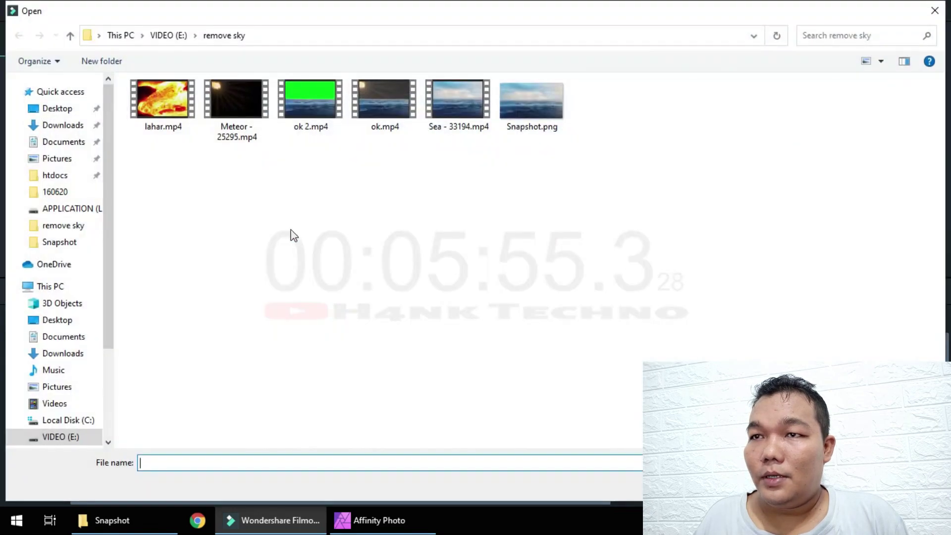
pyautogui.scroll(-1, 67, 381)
pyautogui.click(66, 378)
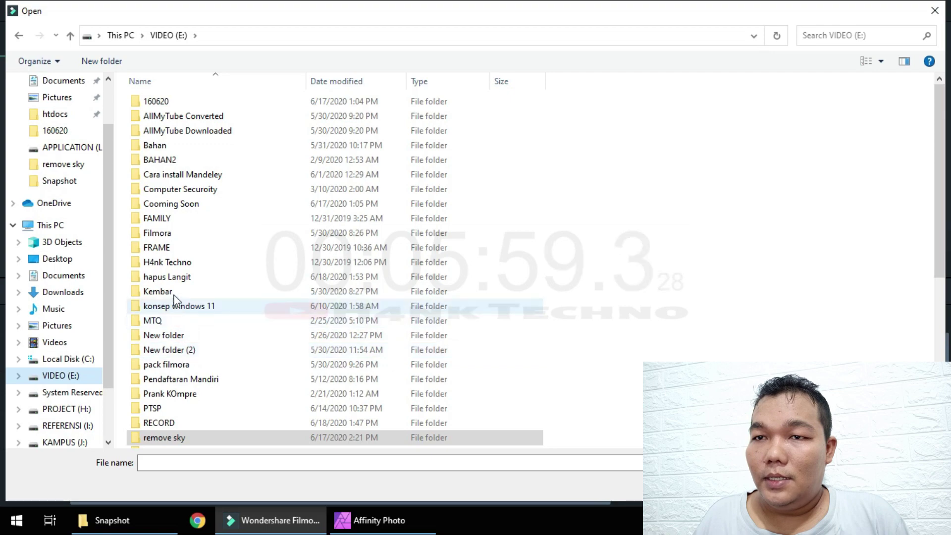
pyautogui.doubleClick(174, 277)
pyautogui.click(160, 129)
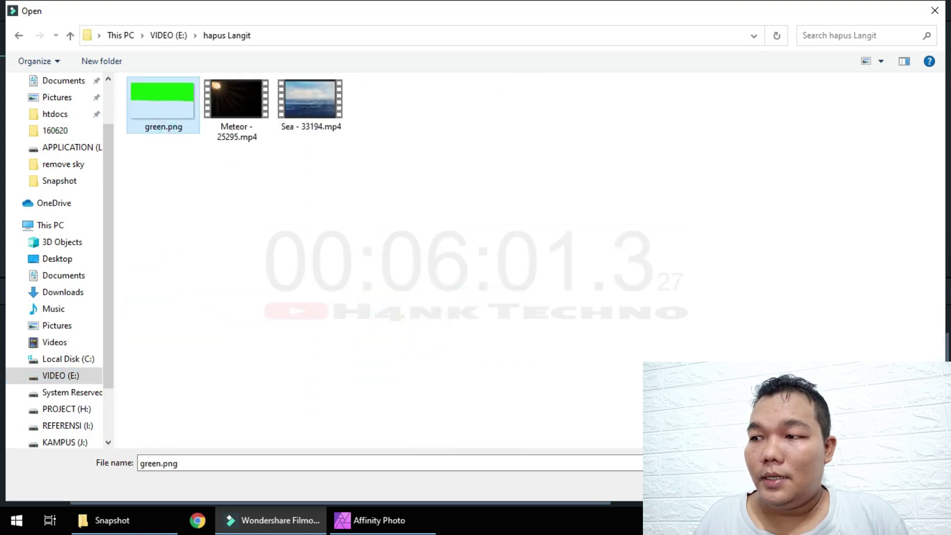
pyautogui.doubleClick(159, 130)
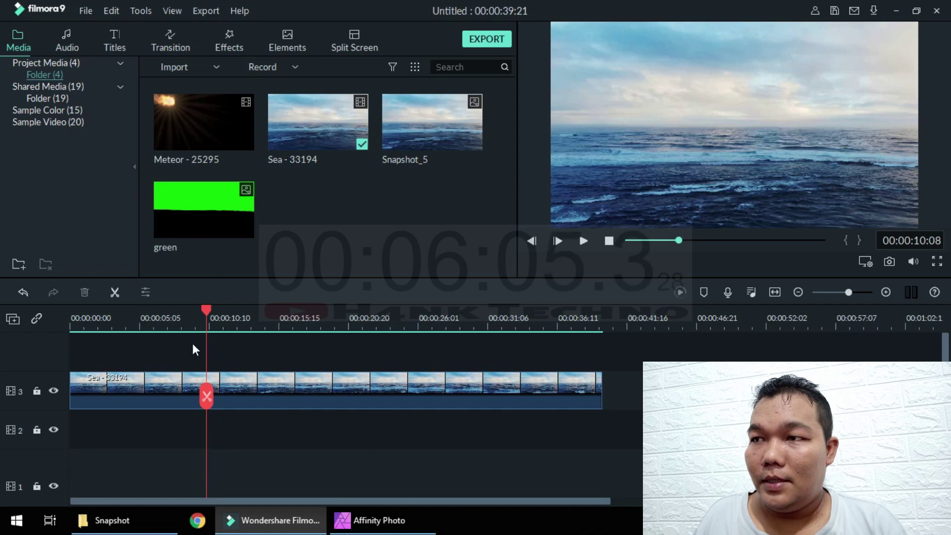
# - Place the green image on track 4 above Sea, stretch it to Sea's end, and preview
pyautogui.moveTo(180, 218); pyautogui.dragTo(89, 367)
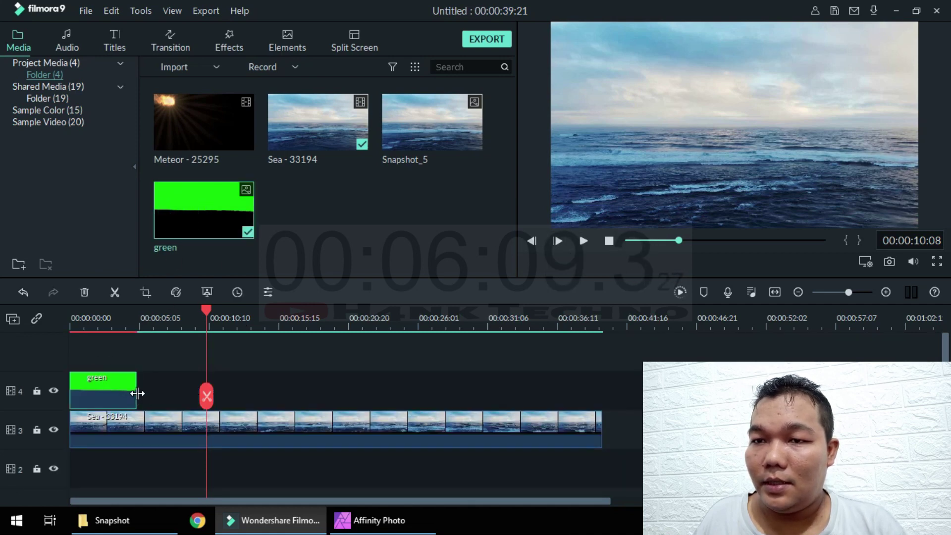
pyautogui.moveTo(137, 393); pyautogui.dragTo(602, 392)
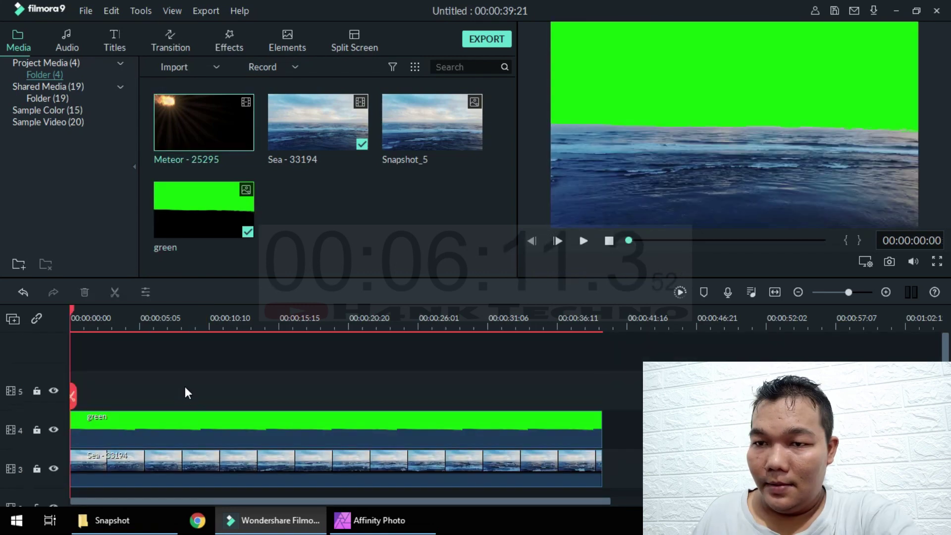
pyautogui.scroll(-1, 189, 394)
pyautogui.scroll(1, 452, 325)
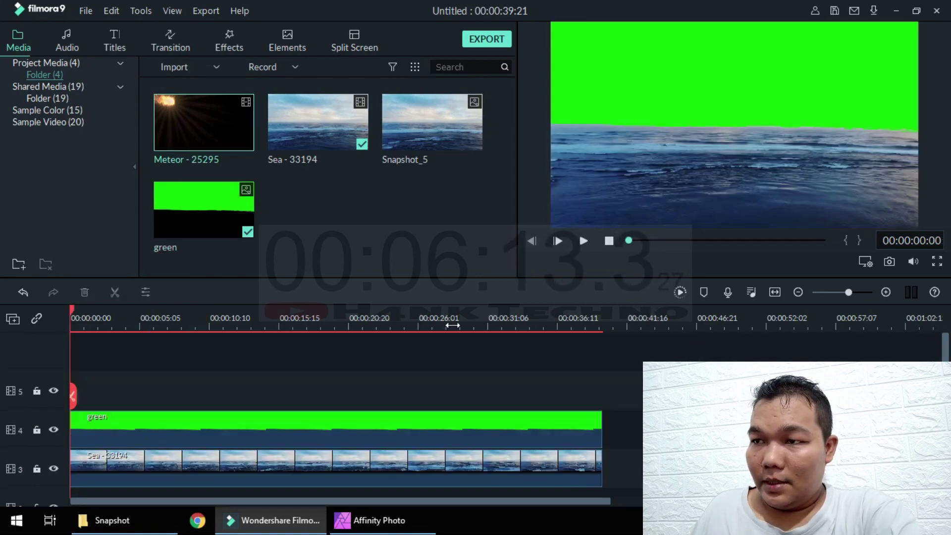
pyautogui.click(584, 241)
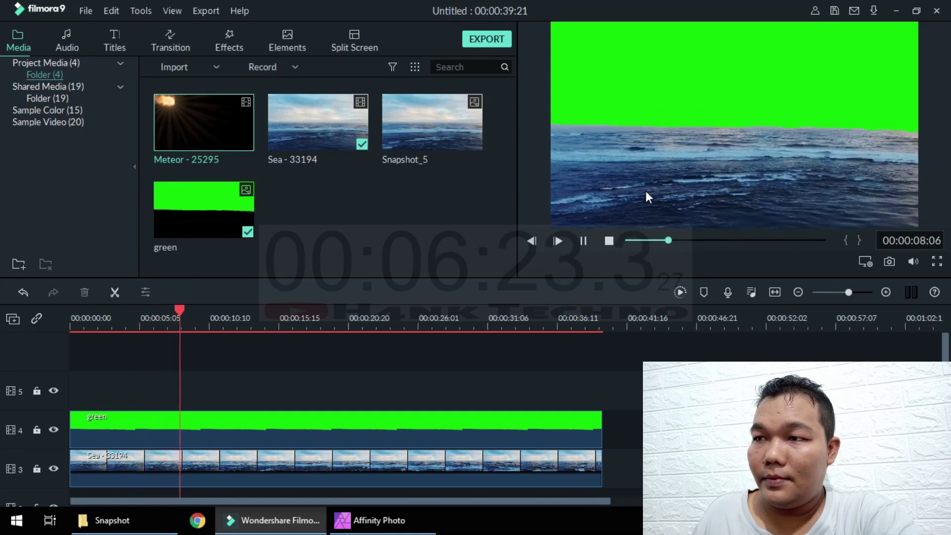
# - Pause playback and export the project as MP4 'Editing 1' to E:/hapus Langit
pyautogui.click(583, 241)
pyautogui.click(486, 39)
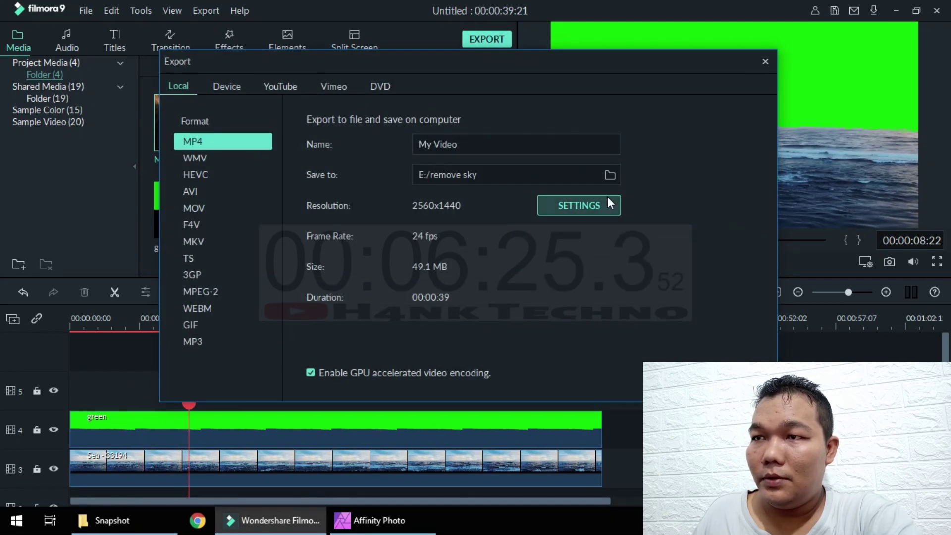
pyautogui.click(610, 175)
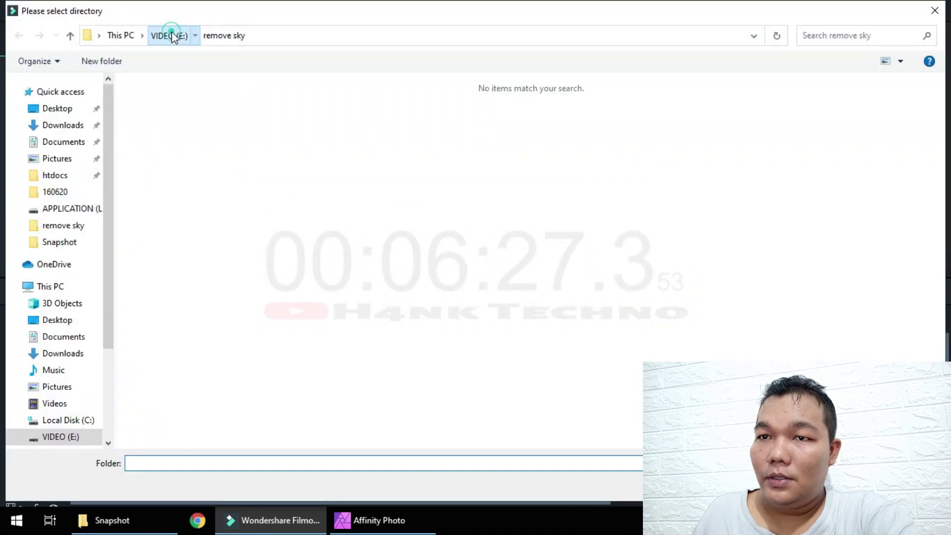
pyautogui.click(169, 35)
pyautogui.doubleClick(188, 206)
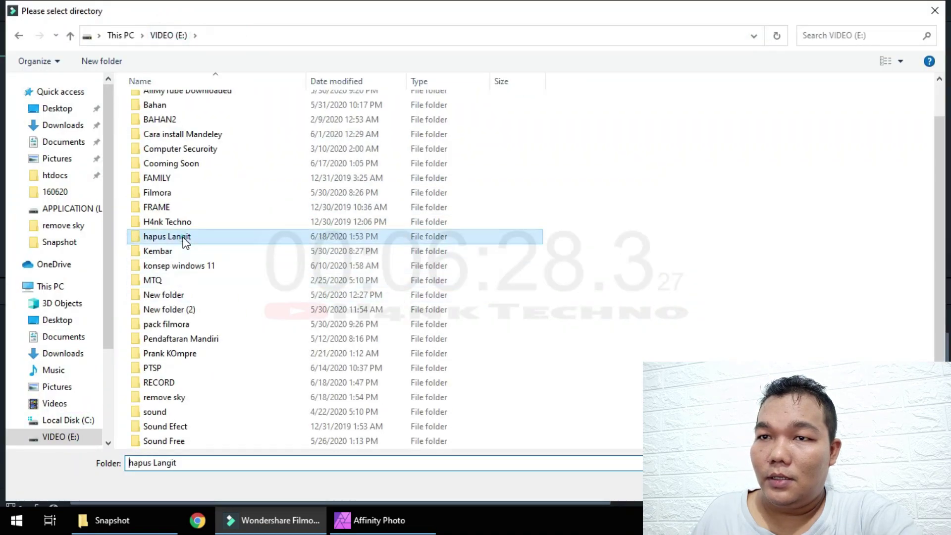
pyautogui.click(266, 466)
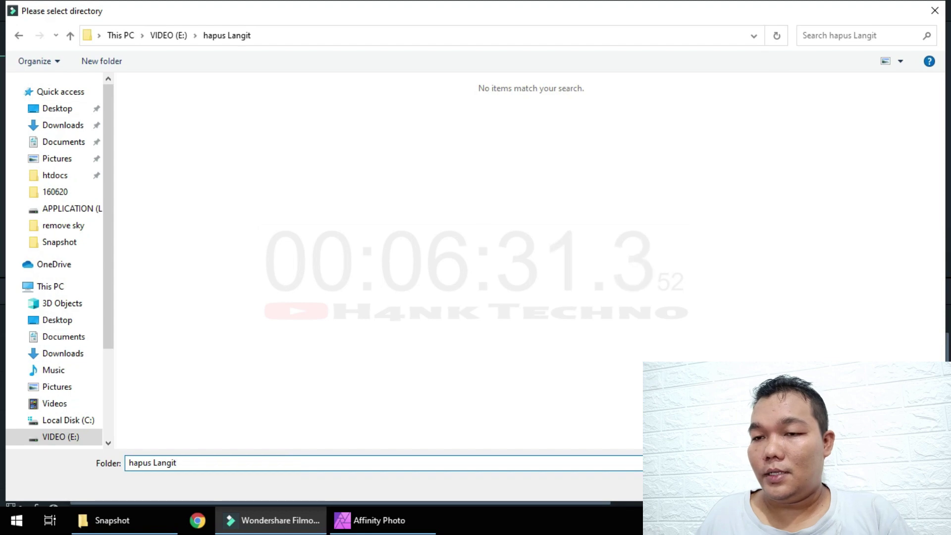
pyautogui.press('Return')
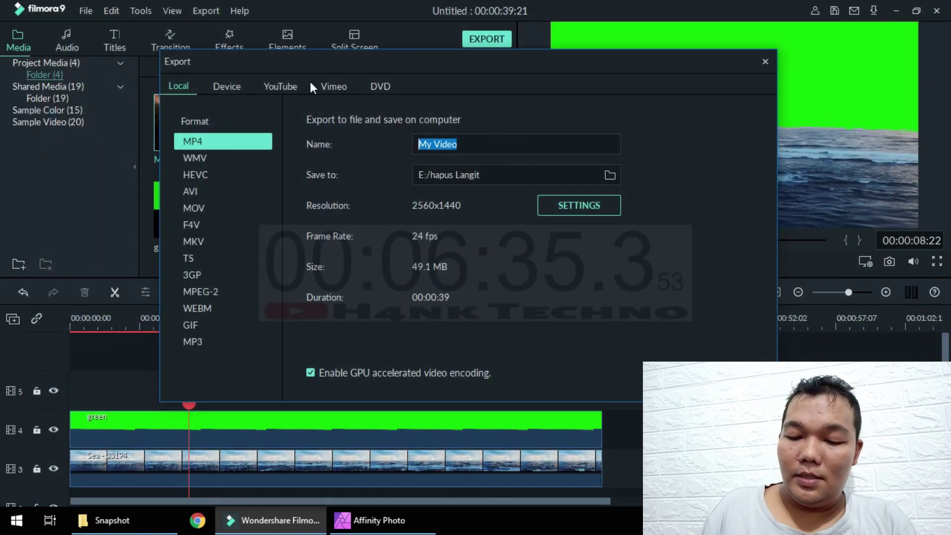
pyautogui.write('Editing 1')
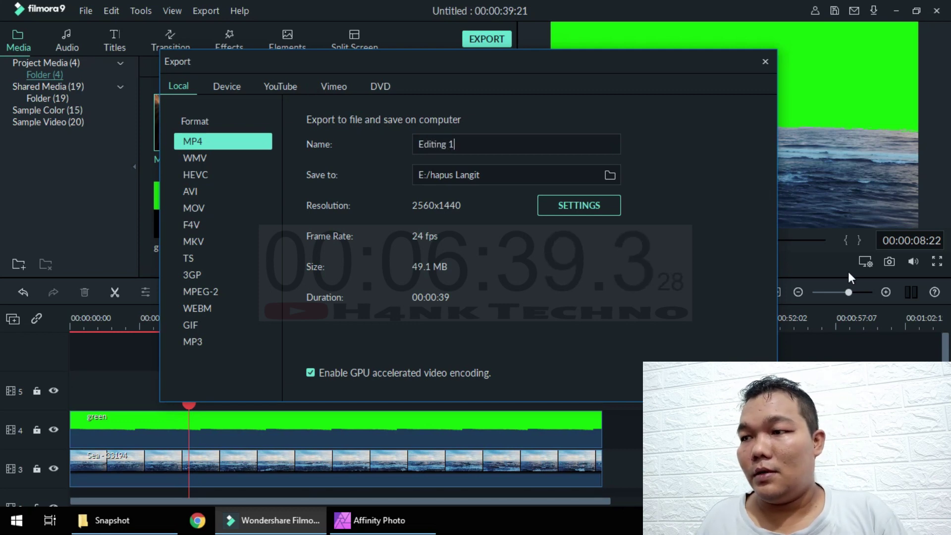
pyautogui.click(706, 359)
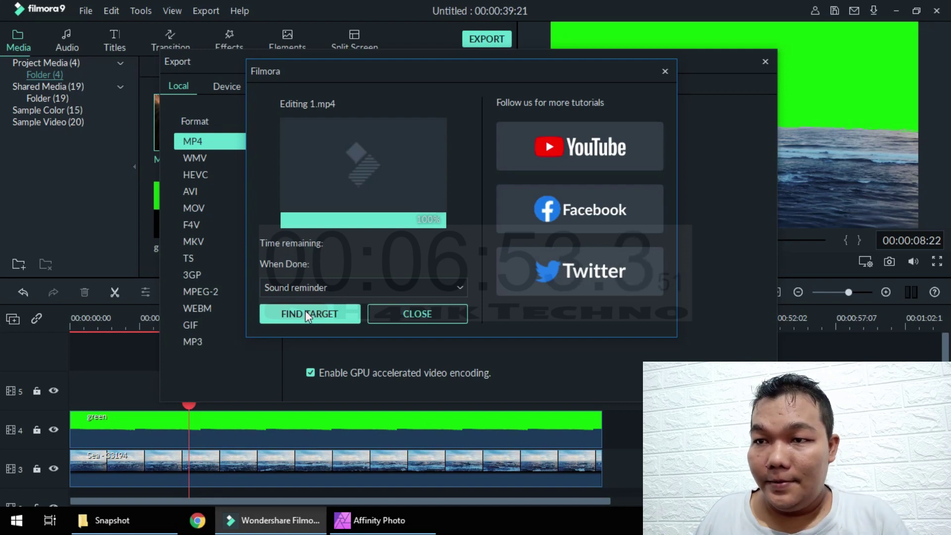
# - Open the export's target folder, close the Export window, and drag Editing 1.mp4 into Filmora's media
pyautogui.click(306, 320)
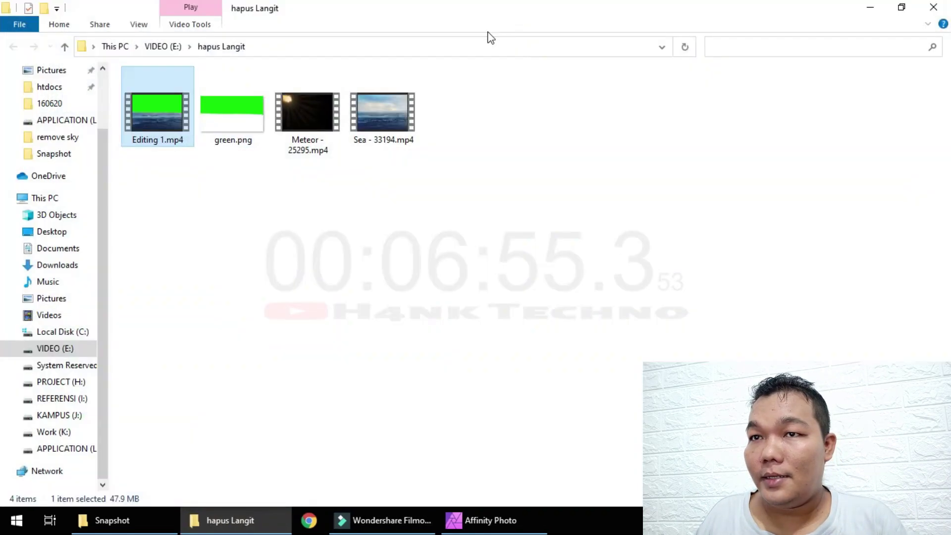
pyautogui.click(367, 526)
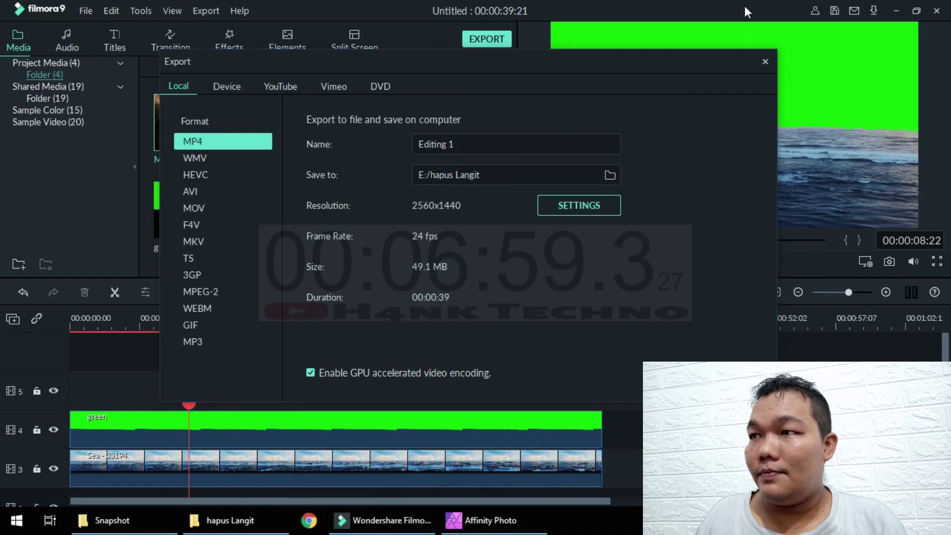
pyautogui.click(765, 61)
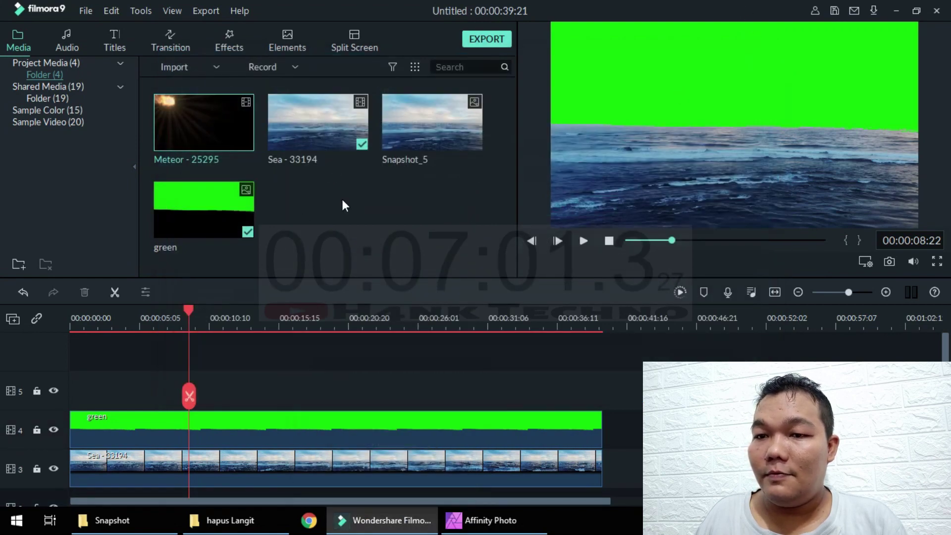
pyautogui.click(218, 520)
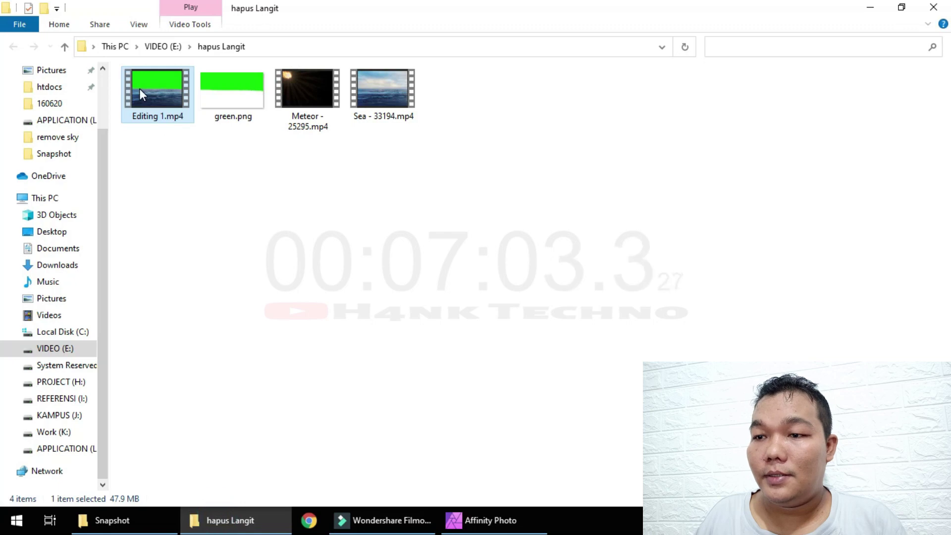
pyautogui.moveTo(141, 94); pyautogui.dragTo(273, 355)
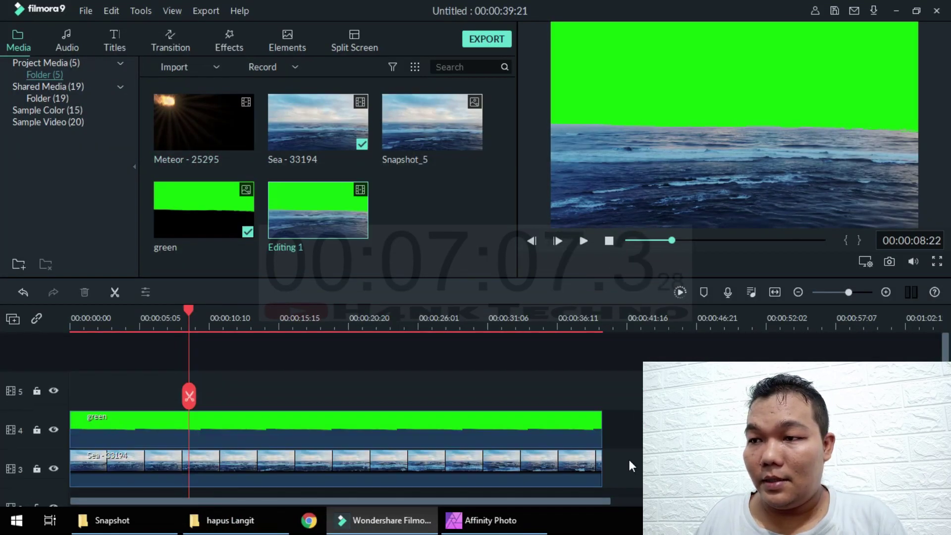
# - Clear the timeline, put Editing 1 on track 4, preview it, and add Meteor - 25295 on track 5
pyautogui.press('Delete')
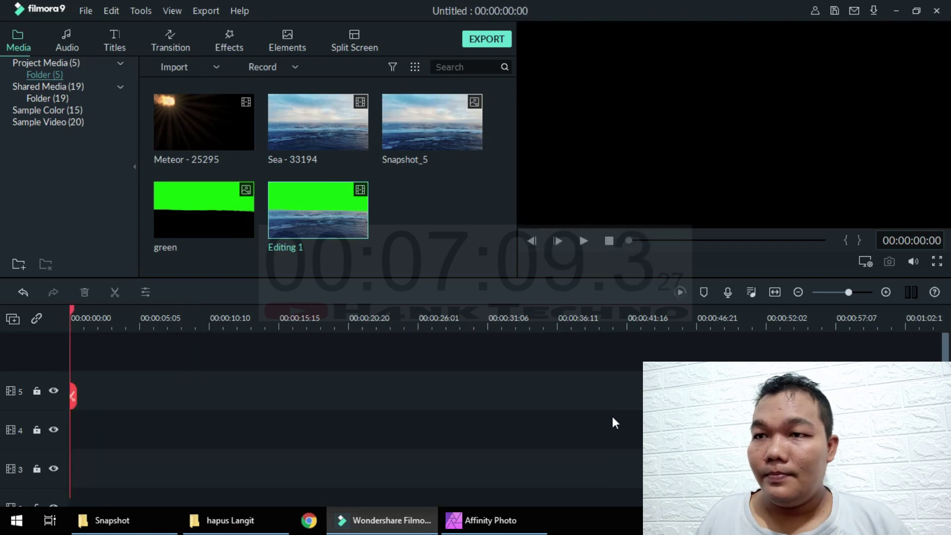
pyautogui.moveTo(296, 231); pyautogui.dragTo(72, 449)
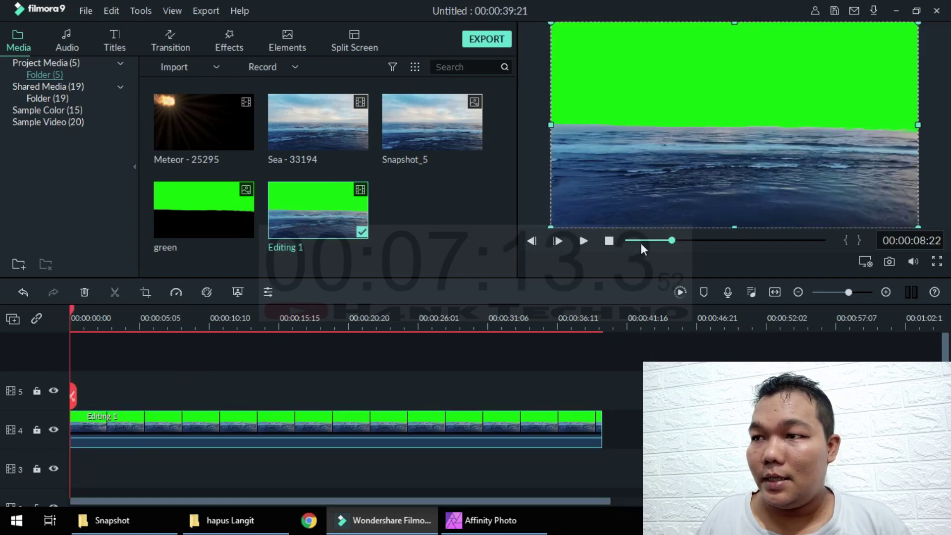
pyautogui.click(584, 241)
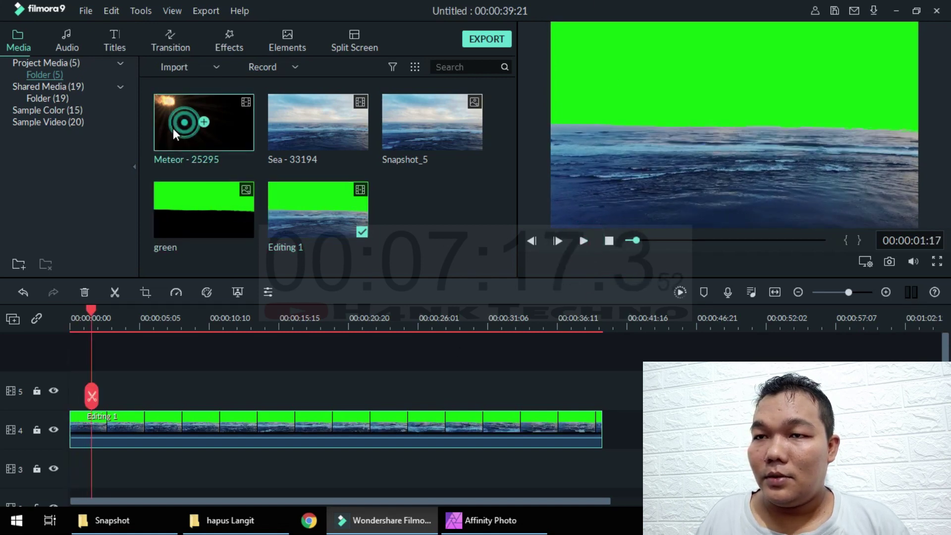
pyautogui.moveTo(174, 132); pyautogui.dragTo(71, 399)
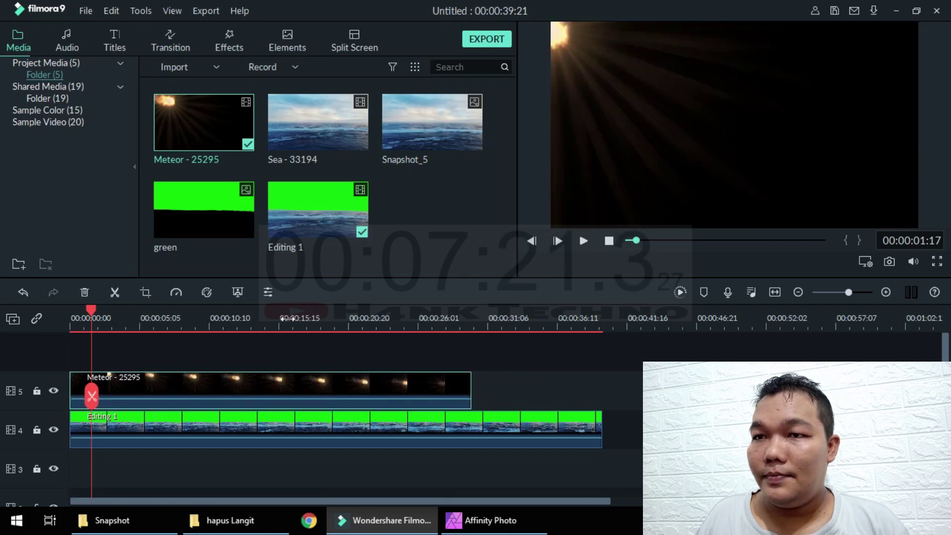
# - Delete the Meteor - 25295 clip from the timeline
pyautogui.doubleClick(158, 434)
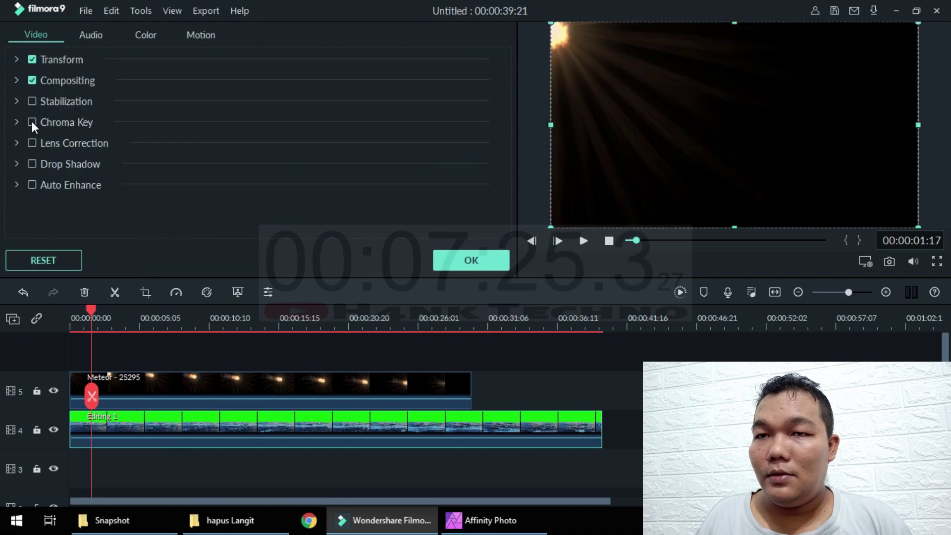
pyautogui.click(237, 391)
pyautogui.press('Delete')
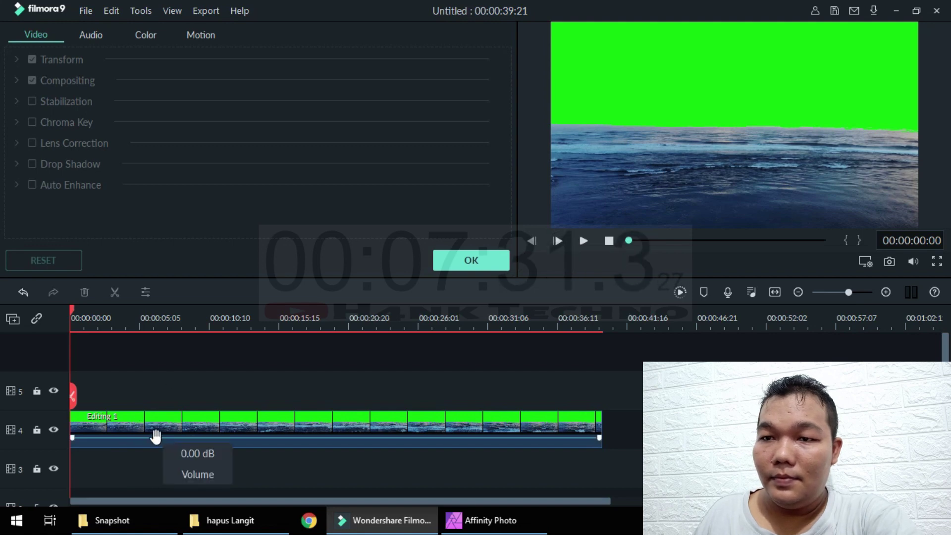
# - Enable Chroma Key on Editing 1, sampling the green sky as the key colour
pyautogui.click(157, 434)
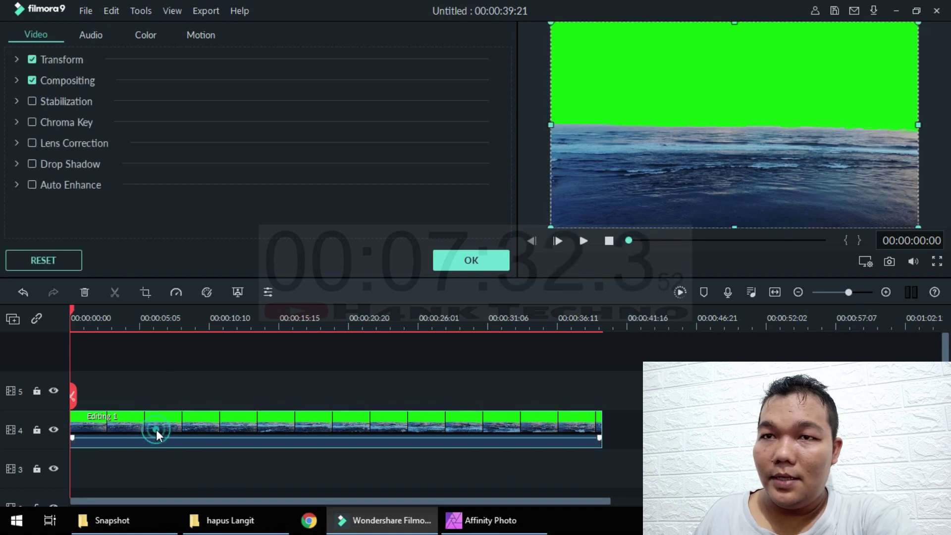
pyautogui.click(32, 123)
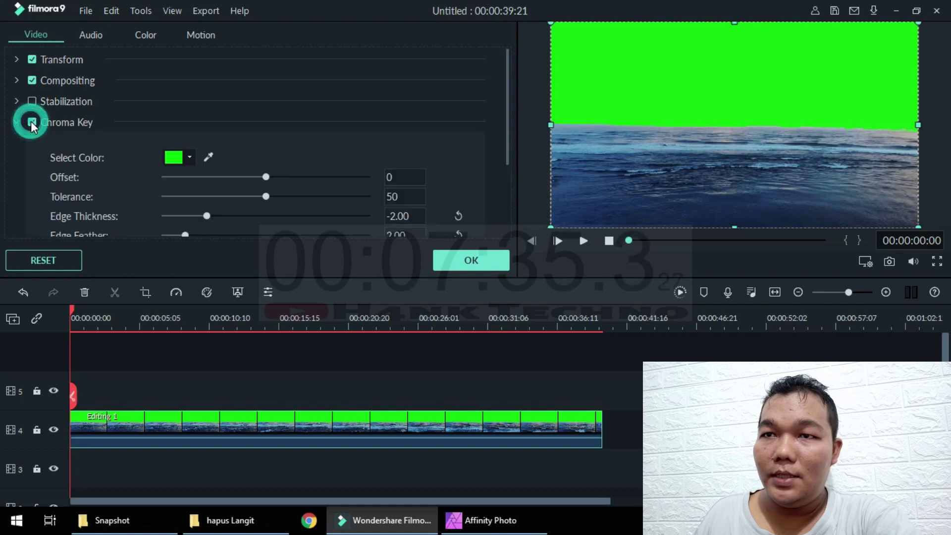
pyautogui.click(208, 157)
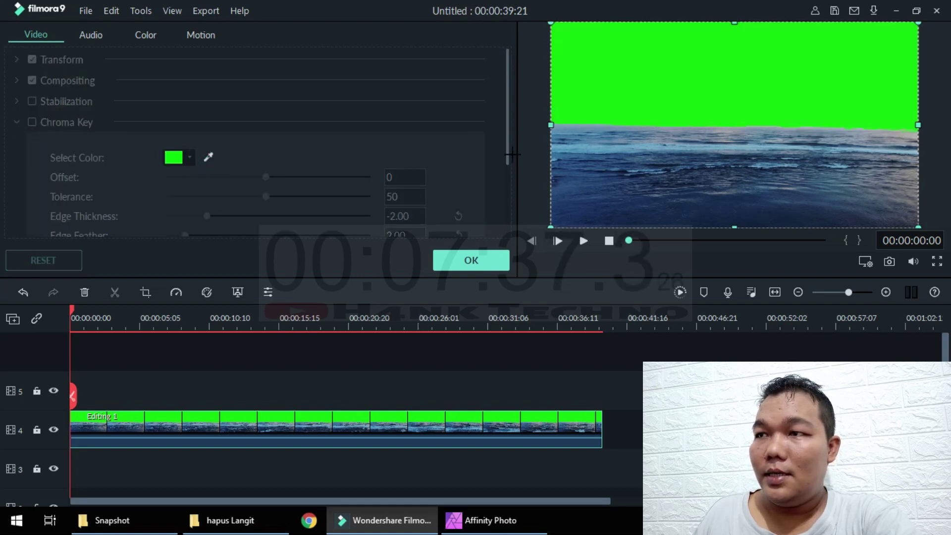
pyautogui.click(684, 64)
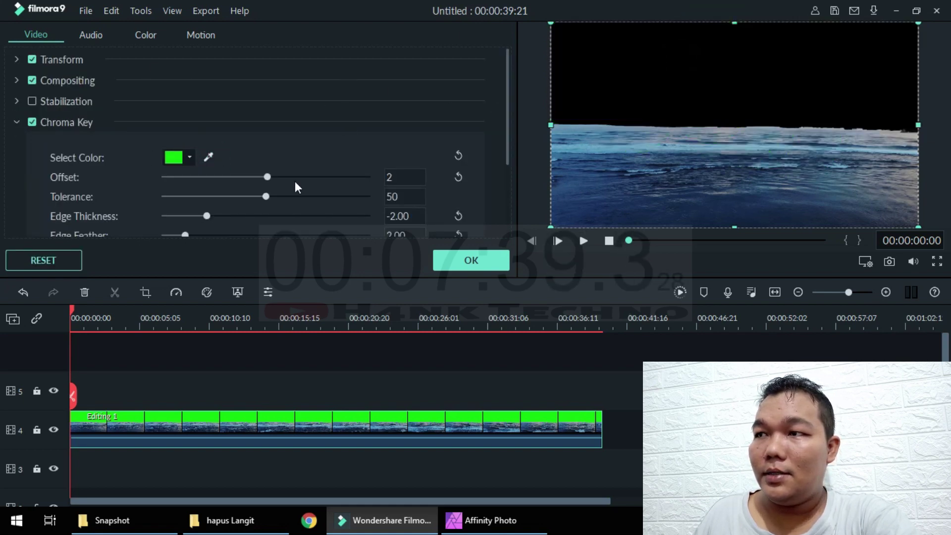
pyautogui.click(463, 262)
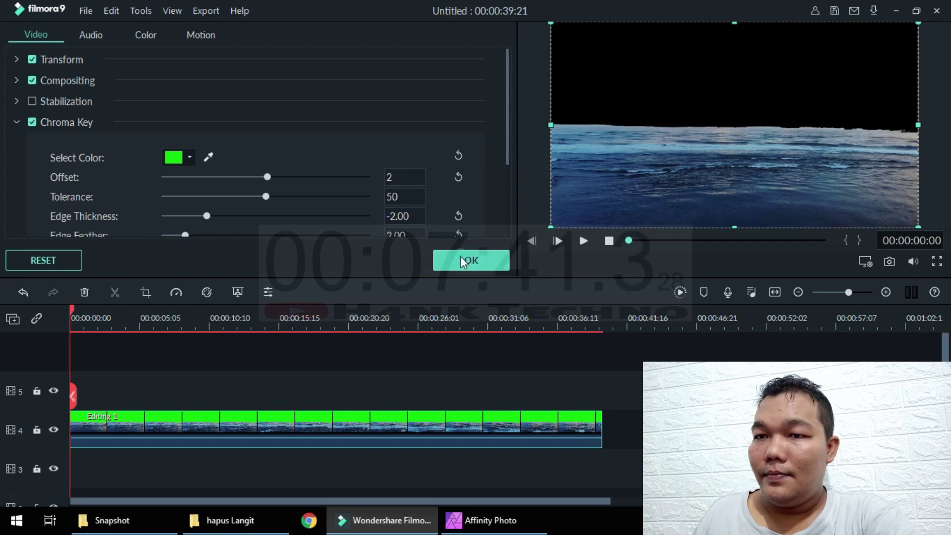
# - Put Meteor - 25295 back at the timeline start and move Editing 1 to track 6 above it
pyautogui.moveTo(179, 129); pyautogui.dragTo(114, 391)
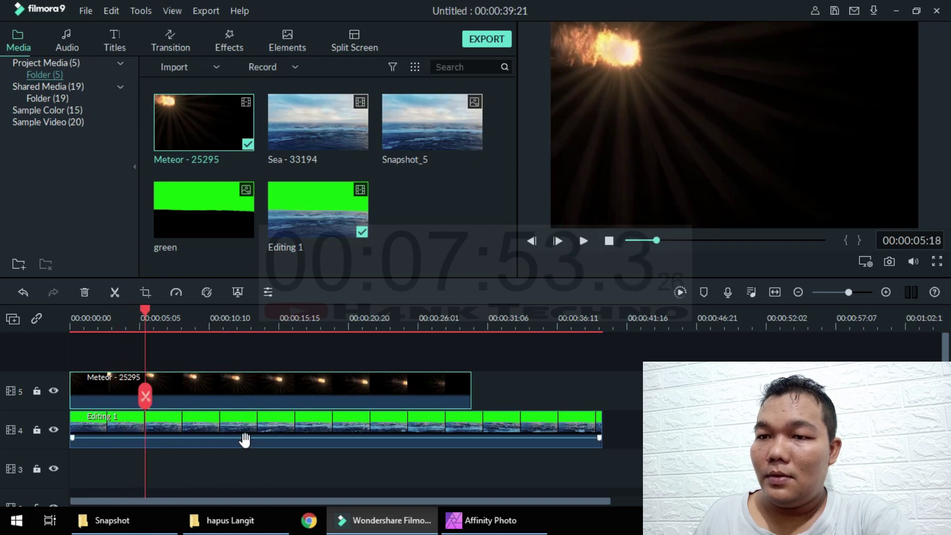
pyautogui.moveTo(240, 439)
pyautogui.mouseDown()
pyautogui.moveTo(244, 357)
pyautogui.moveTo(342, 439)
pyautogui.moveTo(329, 347)
pyautogui.mouseUp()
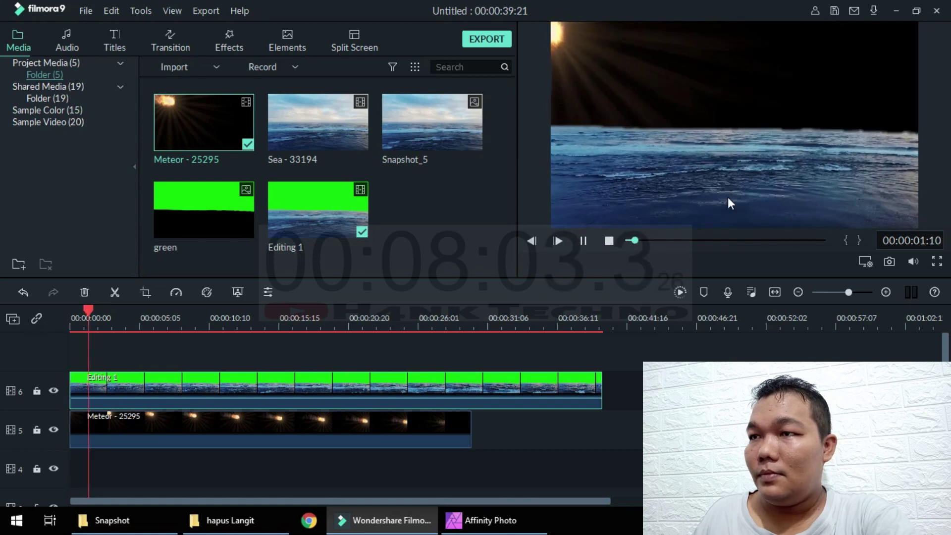
# - Set Editing 1's chroma key to Offset -1, Tolerance 47, Edge Thickness -0.17, Edge Feather 4.97
pyautogui.doubleClick(214, 396)
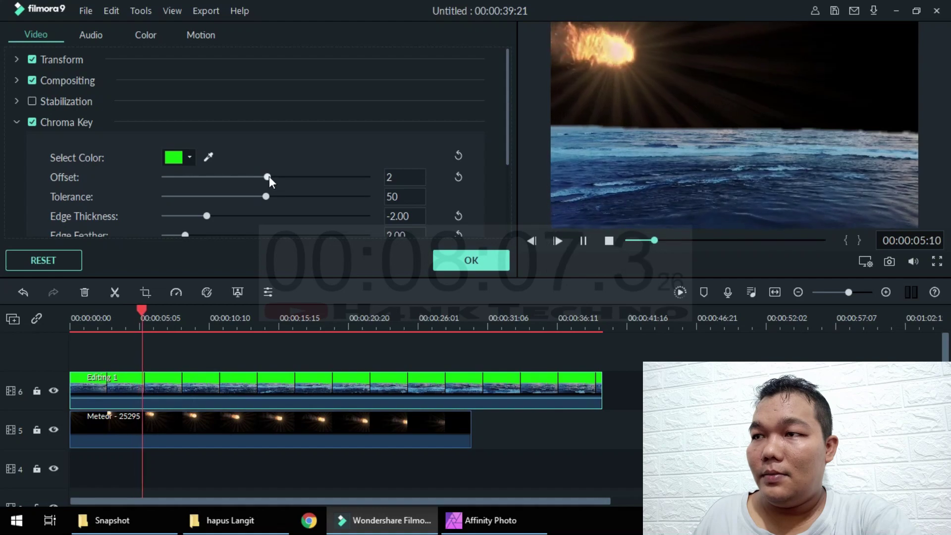
pyautogui.moveTo(268, 177)
pyautogui.mouseDown()
pyautogui.moveTo(291, 181)
pyautogui.moveTo(201, 183)
pyautogui.mouseUp()
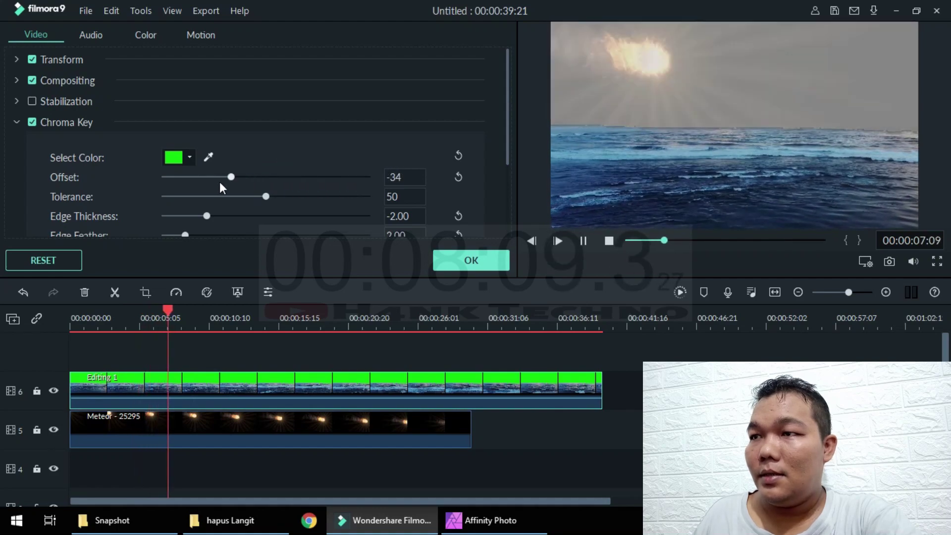
pyautogui.moveTo(246, 184)
pyautogui.mouseDown()
pyautogui.moveTo(266, 181)
pyautogui.moveTo(260, 196)
pyautogui.mouseUp()
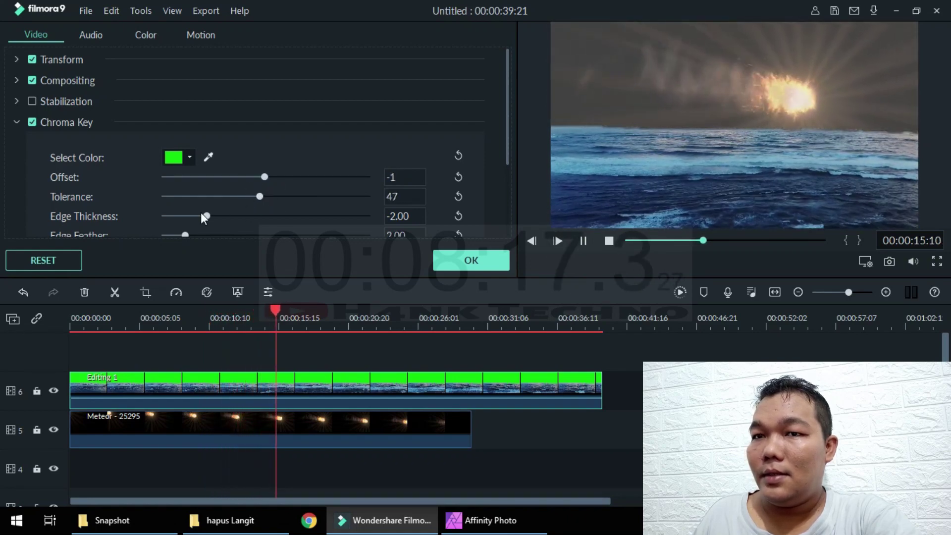
pyautogui.moveTo(207, 216)
pyautogui.mouseDown()
pyautogui.moveTo(350, 216)
pyautogui.moveTo(231, 216)
pyautogui.moveTo(242, 213)
pyautogui.mouseUp()
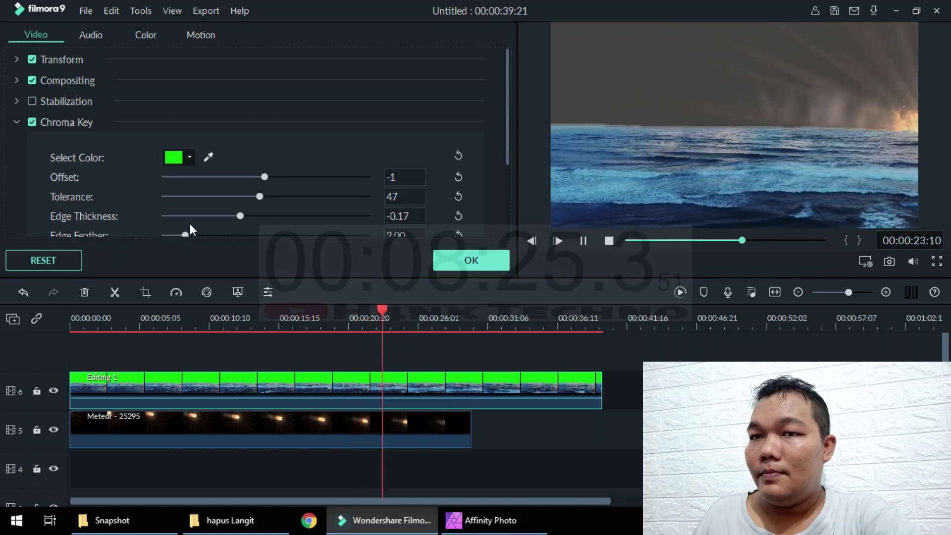
pyautogui.scroll(-2, 187, 223)
pyautogui.moveTo(191, 171)
pyautogui.mouseDown()
pyautogui.moveTo(219, 179)
pyautogui.moveTo(213, 174)
pyautogui.mouseUp()
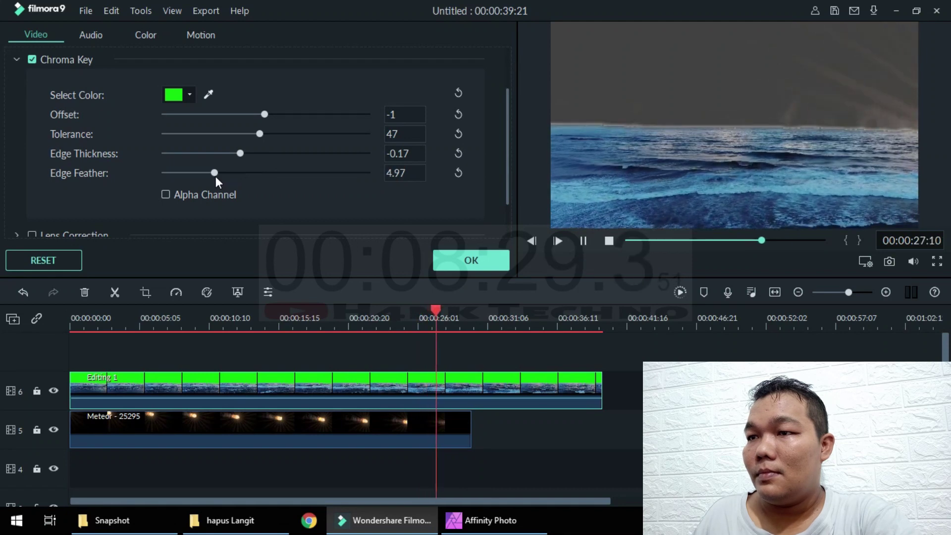
pyautogui.click(474, 259)
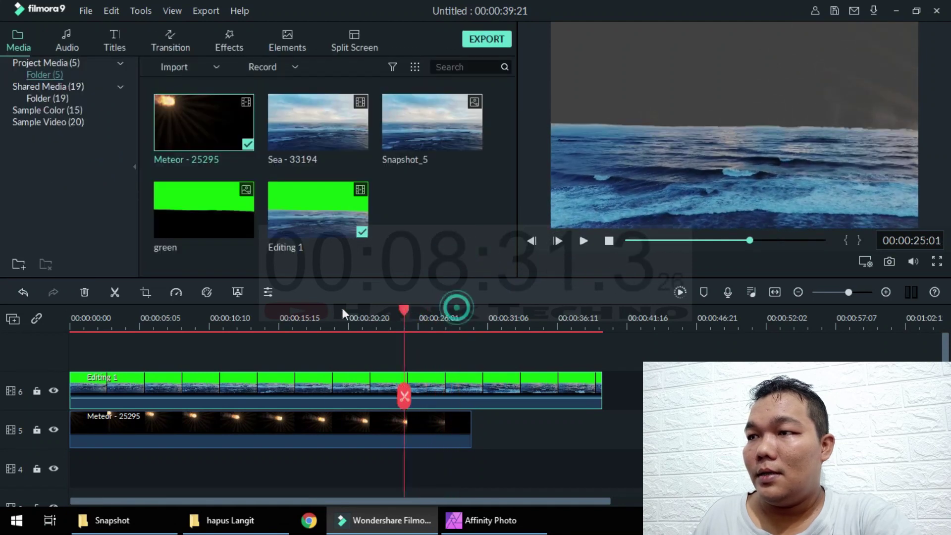
# - Locate where the Meteor clip ends and park the playhead there at about 00:00:30:01
pyautogui.moveTo(455, 311); pyautogui.dragTo(71, 312)
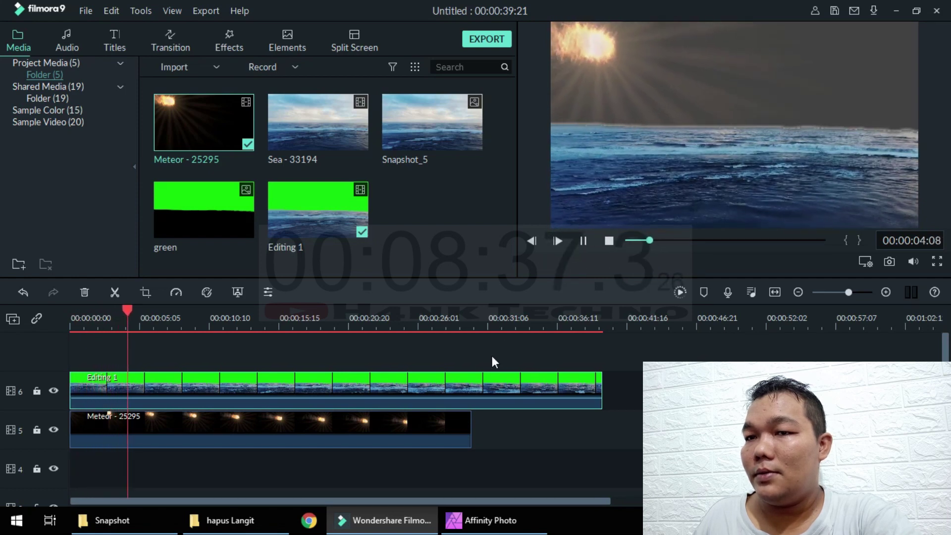
pyautogui.click(396, 320)
pyautogui.click(451, 312)
pyautogui.press('space')
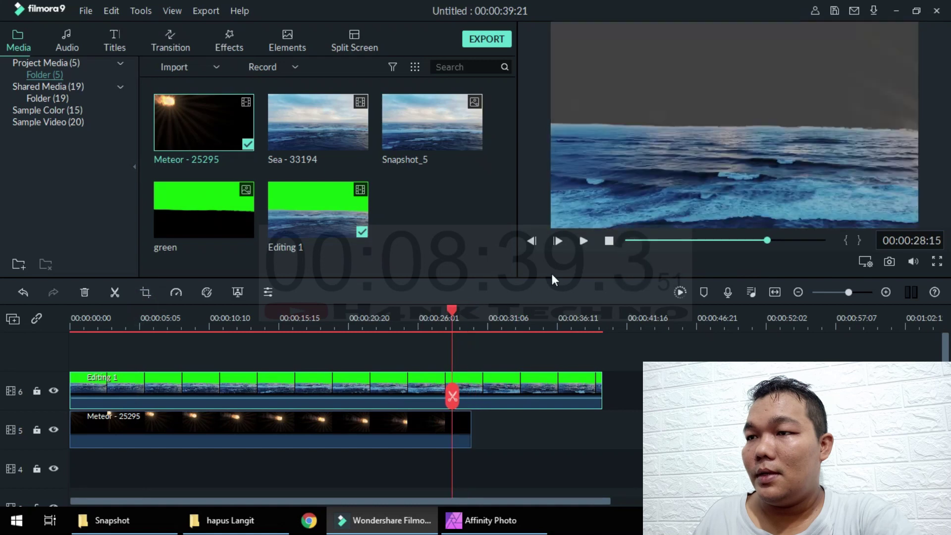
pyautogui.moveTo(466, 310); pyautogui.dragTo(472, 310)
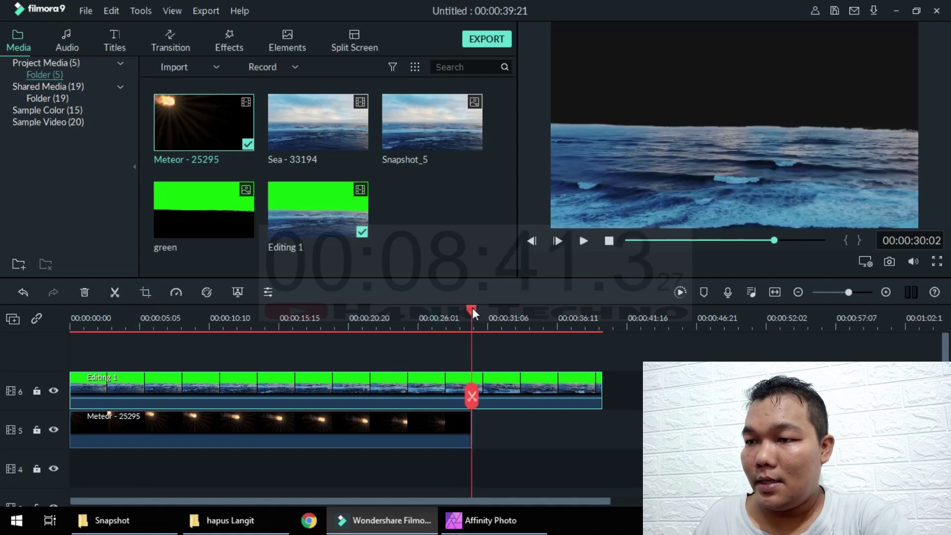
pyautogui.press('space')
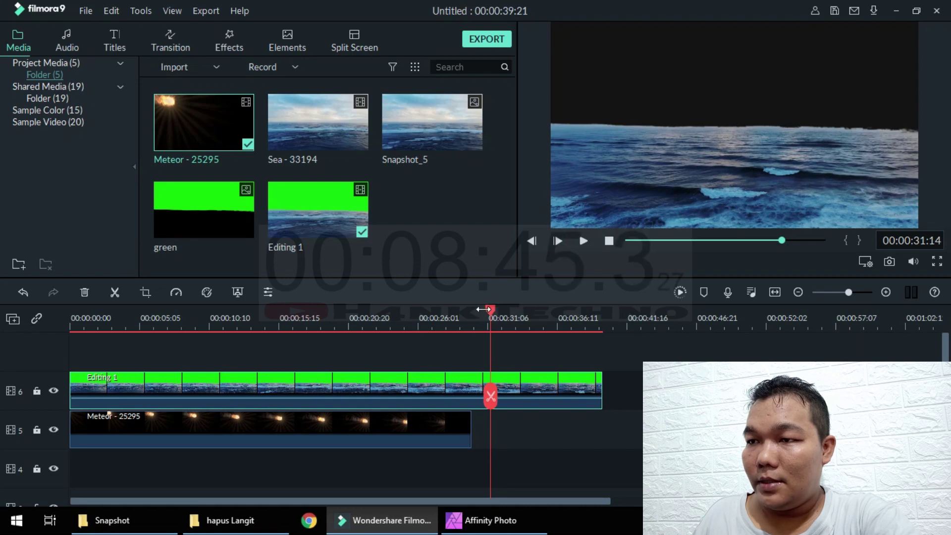
pyautogui.moveTo(479, 311); pyautogui.dragTo(473, 311)
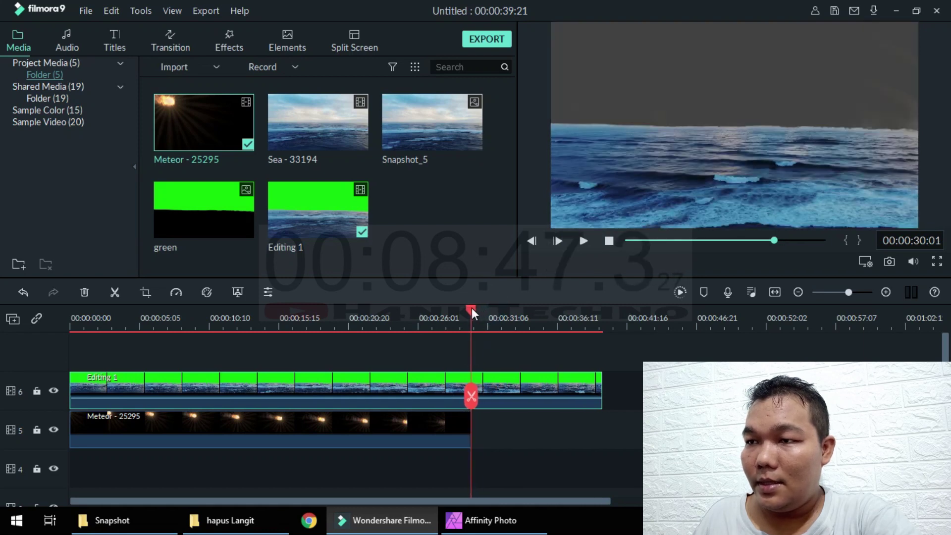
# - Split Editing 1 at the playhead, delete the trailing piece, and replay from the start
pyautogui.click(117, 293)
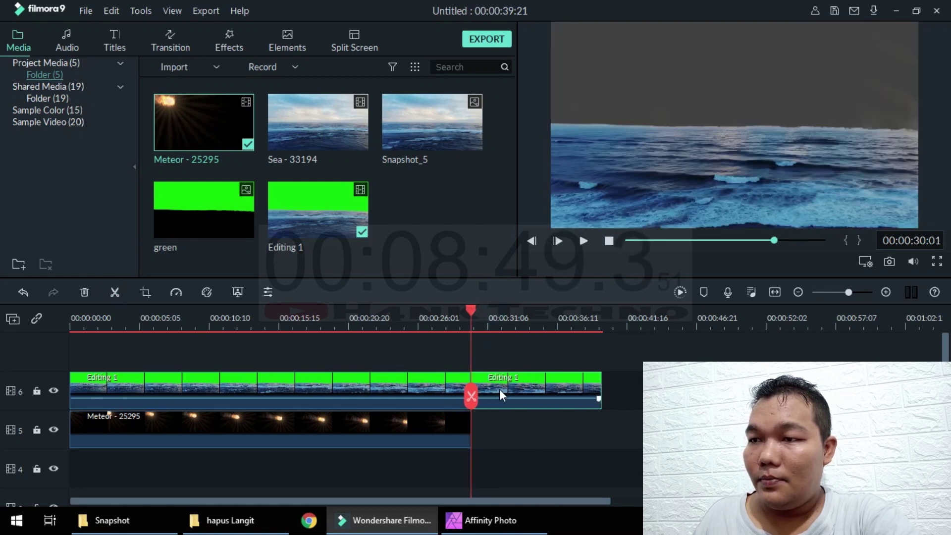
pyautogui.press('Delete')
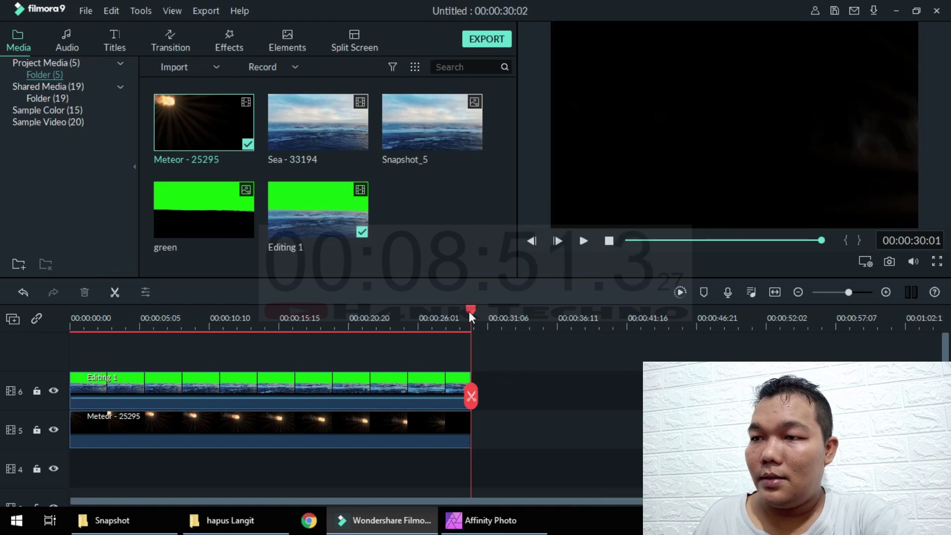
pyautogui.moveTo(469, 311); pyautogui.dragTo(434, 311)
pyautogui.press('Home')
pyautogui.click(584, 240)
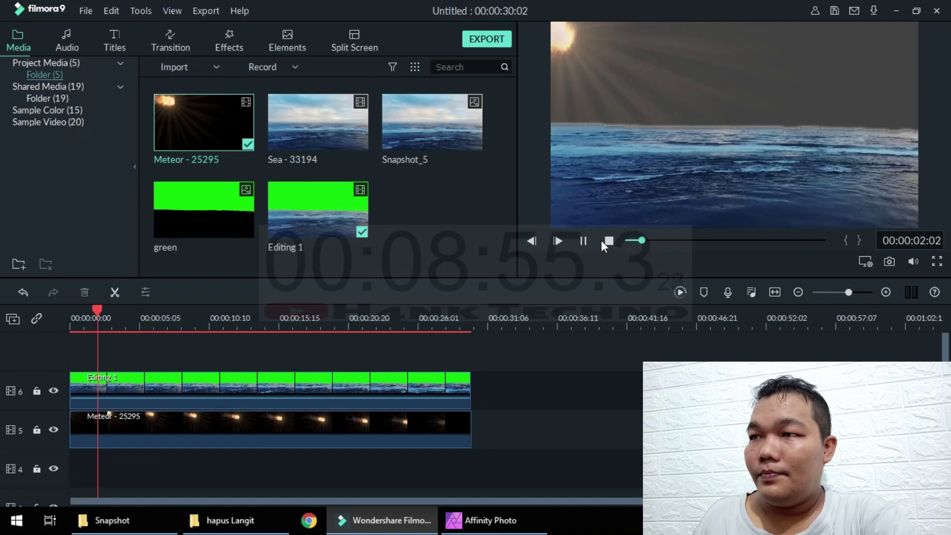
# - Start a new MP4 export to E:/hapus Langit and rename the file to 'Video'
pyautogui.click(487, 38)
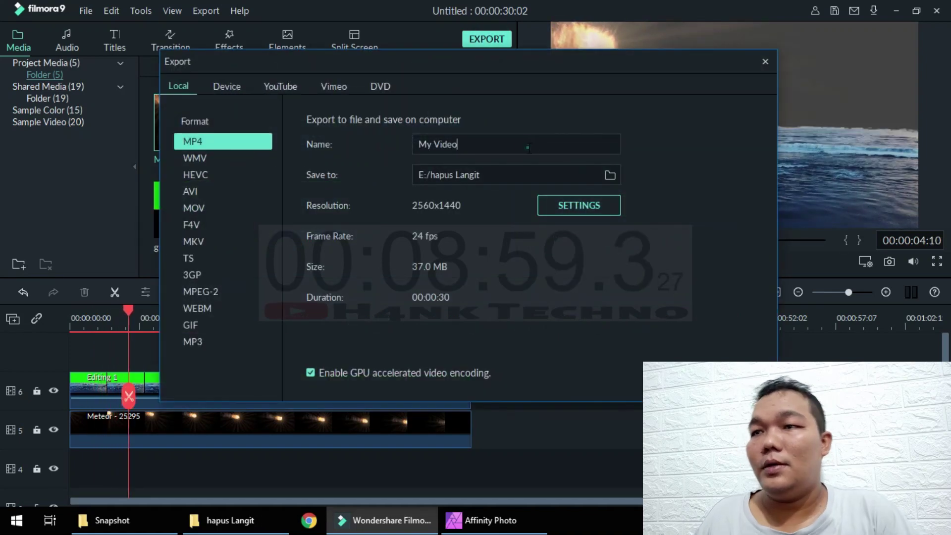
pyautogui.write('Video')
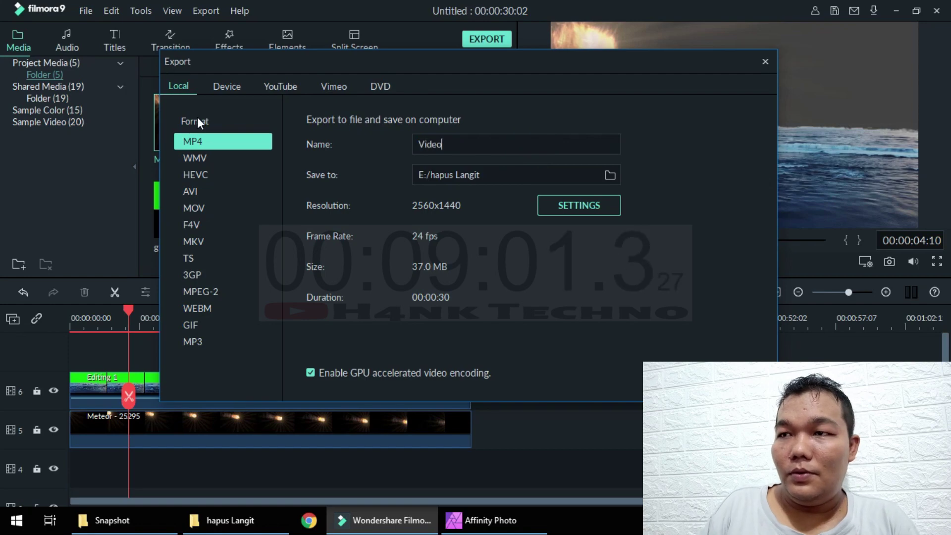